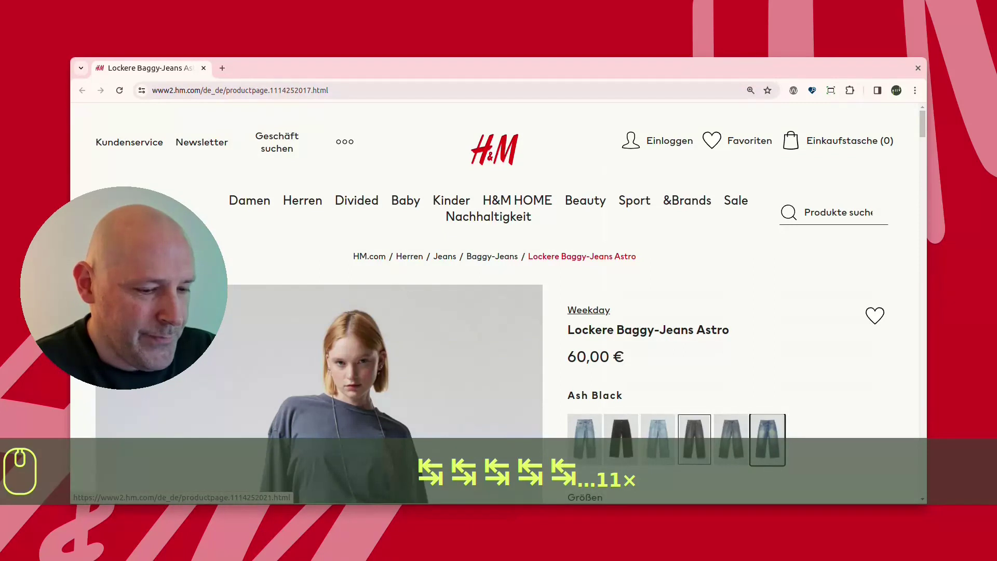
Move keyboard focus through the colour swatches, from the first one to the selected Ash Black swatch.
{"action": "key", "text": "shift+Tab"}
{"action": "key", "text": "Tab"}
{"action": "key", "text": "Tab"}
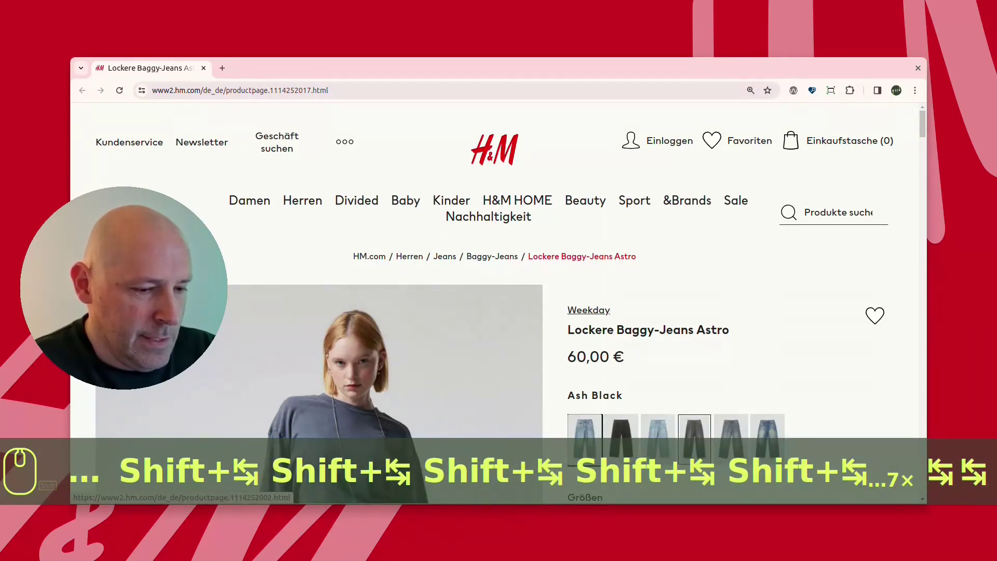
{"action": "key", "text": "Tab"}
{"action": "key", "text": "Tab"}
{"action": "key", "text": "Tab"}
{"action": "key", "text": "Tab"}
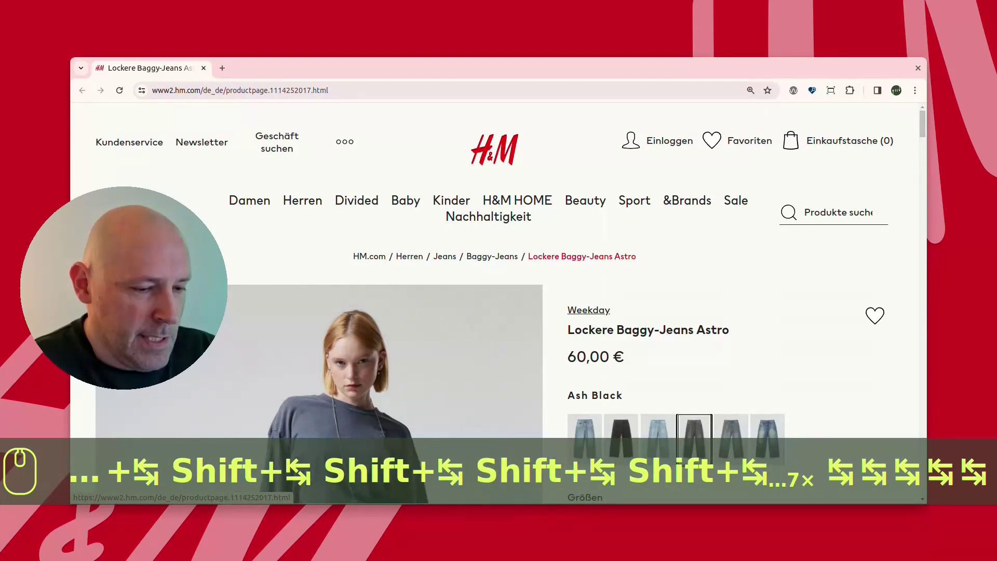
Move keyboard focus from the Ash Black swatch past Größentabelle and Beschreibung und Passform to the product links further down.
{"action": "key", "text": "Tab"}
{"action": "key", "text": "Tab"}
{"action": "key", "text": "Tab"}
{"action": "key", "text": "Tab"}
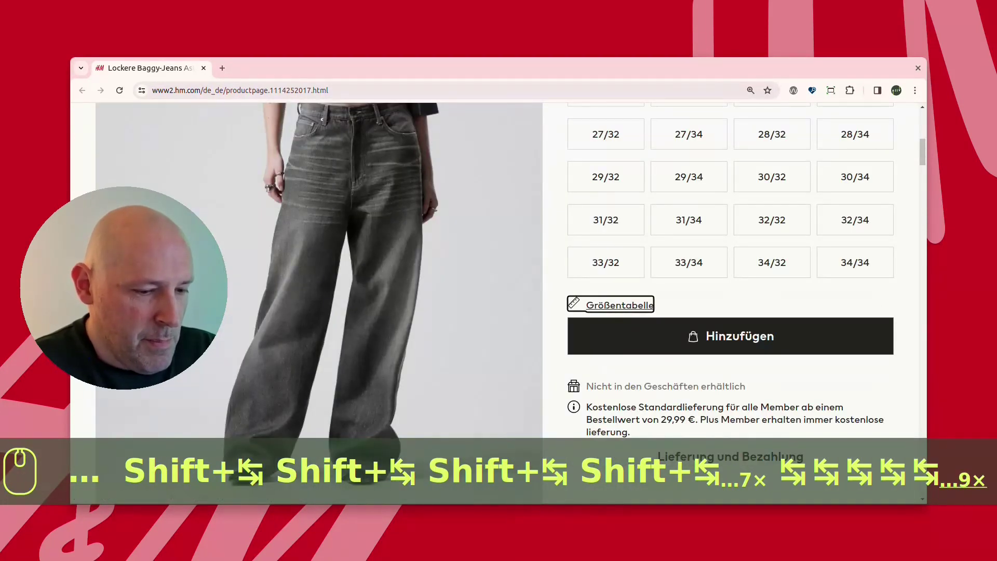
{"action": "key", "text": "Tab"}
{"action": "key", "text": "Tab"}
{"action": "key", "text": "Tab"}
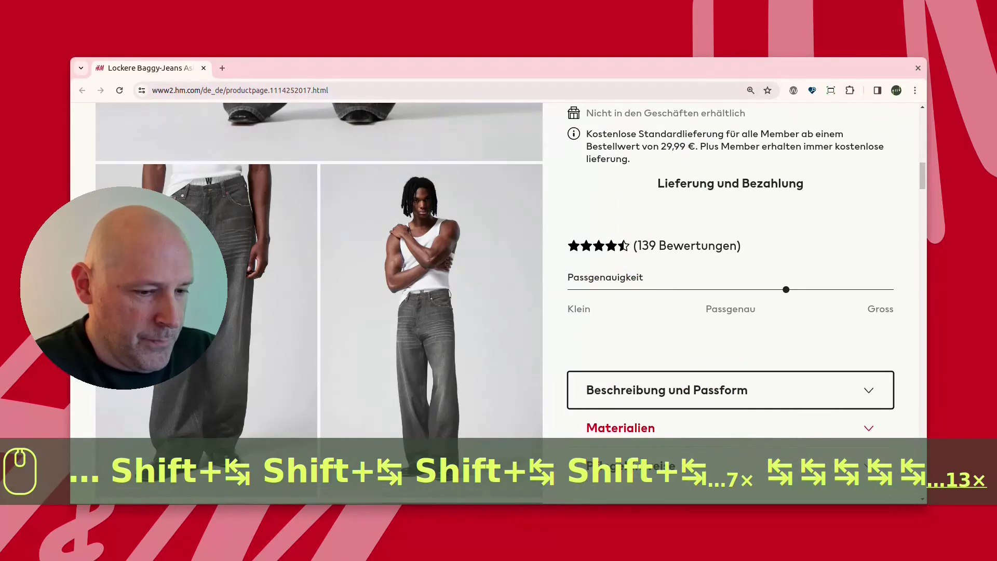
{"action": "key", "text": "Tab"}
{"action": "key", "text": "Tab"}
{"action": "key", "text": "Tab"}
{"action": "key", "text": "Tab"}
{"action": "key", "text": "Tab"}
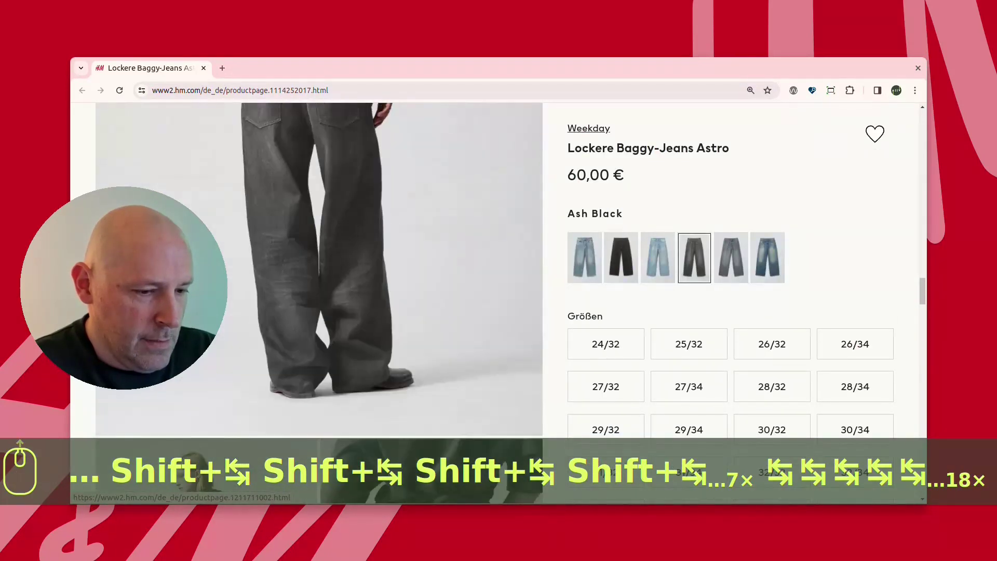
Return to the start of the product page and move keyboard focus to the Jeans breadcrumb link.
{"action": "scroll", "coordinate": [319, 301], "scroll_direction": "up", "scroll_amount": 15}
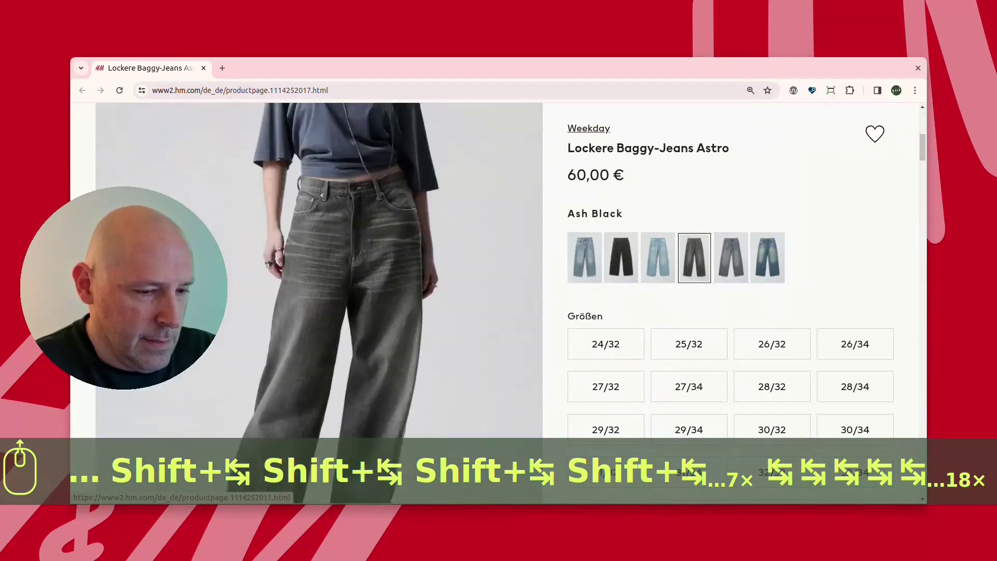
{"action": "key", "text": "Tab"}
{"action": "key", "text": "Tab"}
{"action": "key", "text": "Tab"}
{"action": "key", "text": "Tab"}
{"action": "key", "text": "Tab"}
{"action": "key", "text": "Tab"}
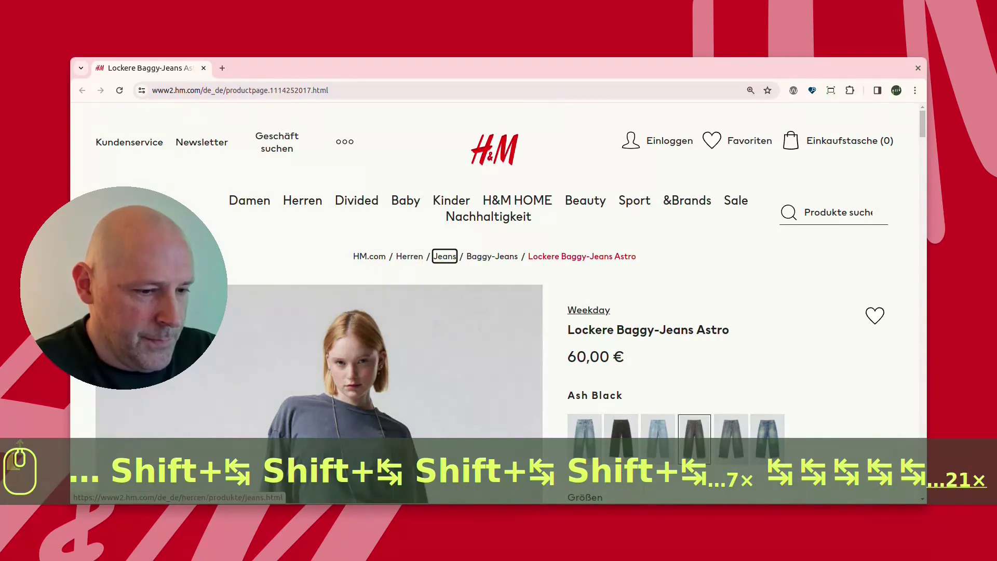
Trace the keyboard focus order from the Jeans breadcrumb onward through the product page.
{"action": "key", "text": "Tab"}
{"action": "key", "text": "Tab"}
{"action": "key", "text": "Tab"}
{"action": "key", "text": "Tab"}
{"action": "key", "text": "Tab"}
{"action": "key", "text": "Tab"}
{"action": "key", "text": "Tab"}
{"action": "key", "text": "Tab"}
{"action": "key", "text": "Tab"}
{"action": "key", "text": "Tab"}
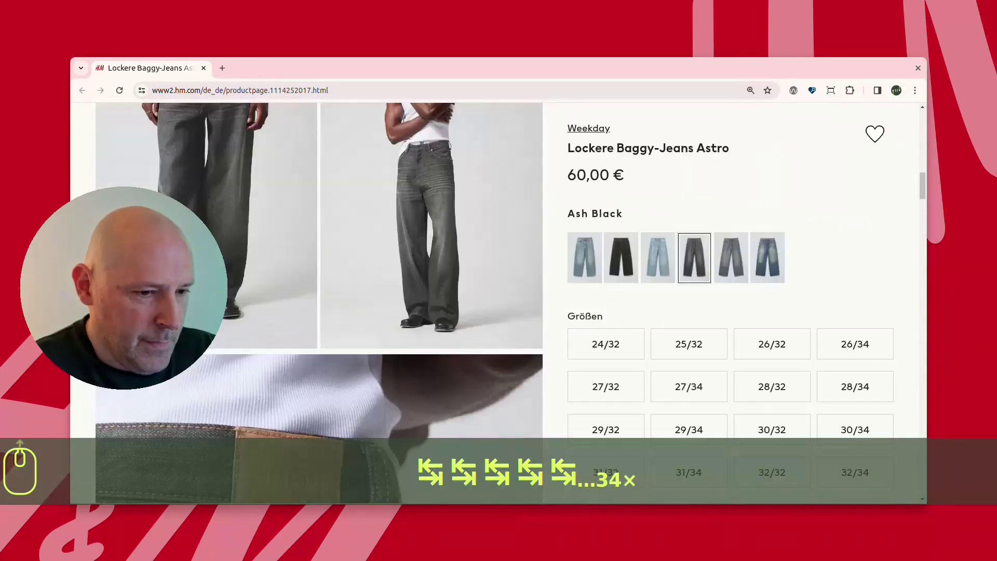
Go back to the page header and bring keyboard focus to the Baggy-Jeans breadcrumb link.
{"action": "scroll", "coordinate": [319, 301], "scroll_direction": "up", "scroll_amount": 5}
{"action": "scroll", "coordinate": [319, 302], "scroll_direction": "up", "scroll_amount": 8}
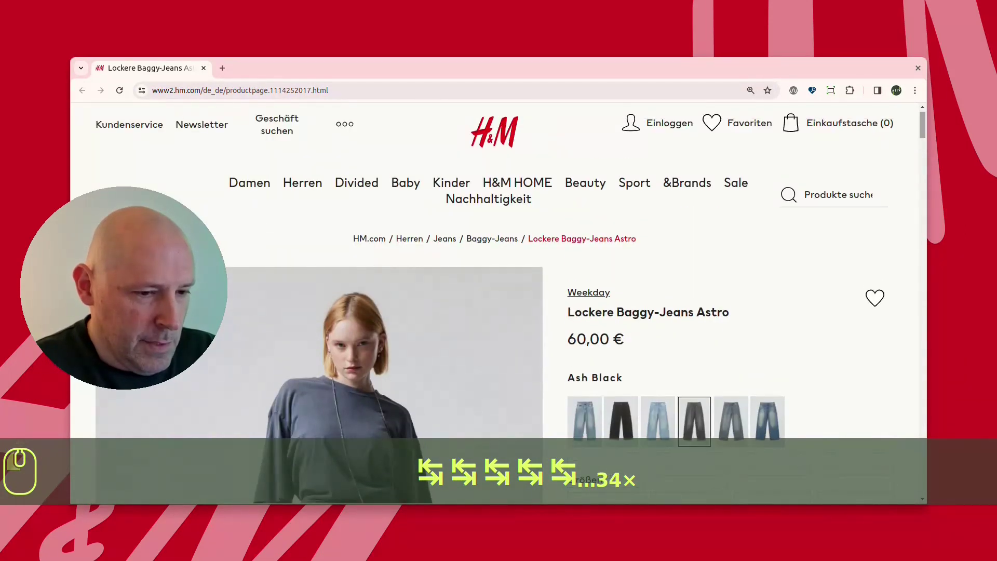
{"action": "key", "text": "Tab"}
{"action": "key", "text": "Tab"}
{"action": "key", "text": "Tab"}
{"action": "key", "text": "Tab"}
{"action": "key", "text": "Tab"}
{"action": "key", "text": "Tab"}
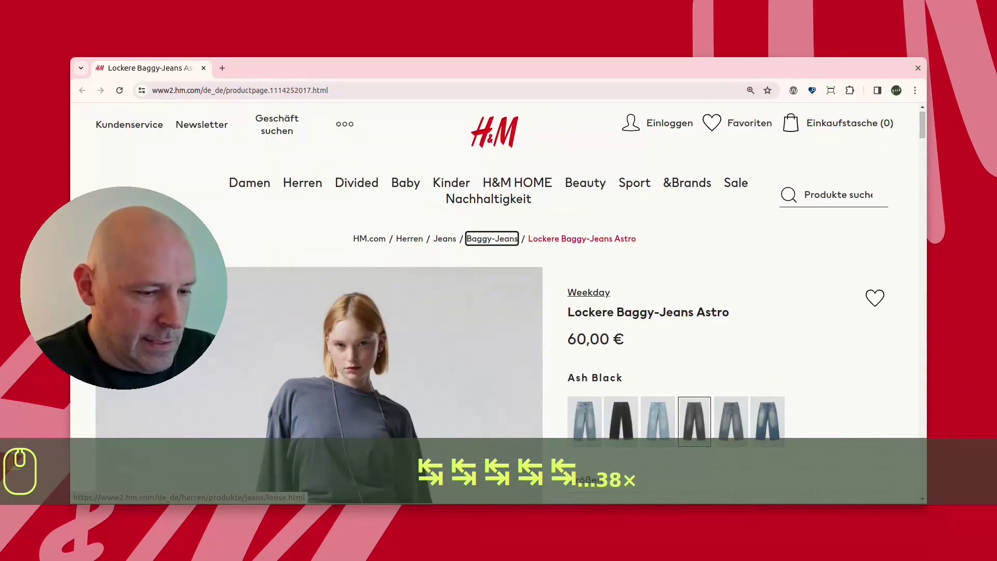
Move keyboard focus from the Baggy-Jeans breadcrumb through the product page to the light blue Lockere Baggy-Jeans Astro in the product carousel.
{"action": "key", "text": "Tab"}
{"action": "key", "text": "Tab"}
{"action": "key", "text": "Tab"}
{"action": "key", "text": "Tab"}
{"action": "key", "text": "Tab"}
{"action": "key", "text": "Tab"}
{"action": "key", "text": "Tab"}
{"action": "key", "text": "Tab"}
{"action": "key", "text": "Tab"}
{"action": "key", "text": "Tab"}
{"action": "key", "text": "Tab"}
{"action": "key", "text": "Tab"}
{"action": "key", "text": "Tab"}
{"action": "key", "text": "Tab"}
{"action": "key", "text": "Tab"}
{"action": "key", "text": "Tab"}
{"action": "key", "text": "Tab"}
{"action": "key", "text": "Tab"}
{"action": "key", "text": "Tab"}
{"action": "key", "text": "Tab"}
{"action": "key", "text": "Tab"}
{"action": "key", "text": "Tab"}
{"action": "key", "text": "Tab"}
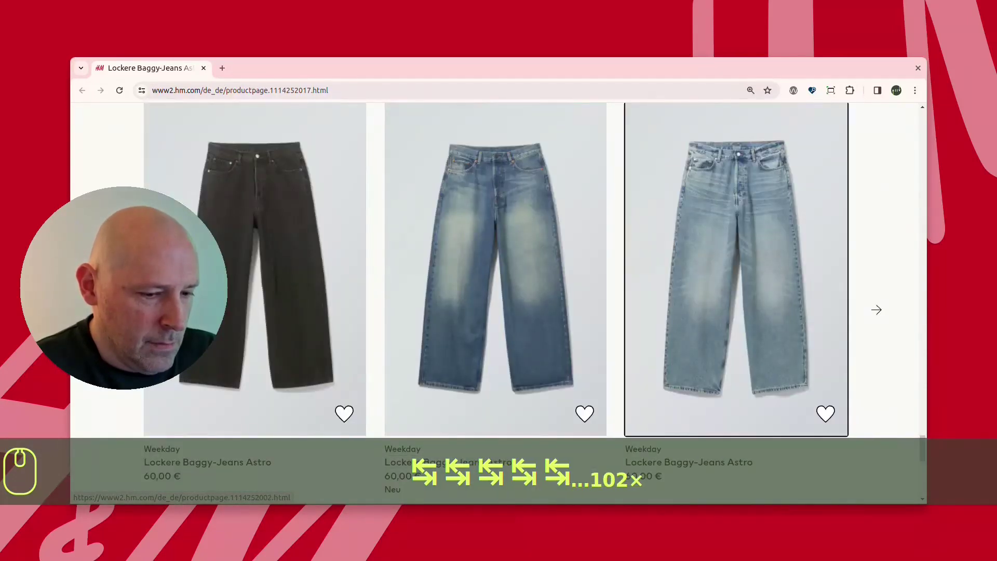
Advance keyboard focus through the carousel products as far as the Locker geschnittene Jeans Galaxy.
{"action": "key", "text": "Tab"}
{"action": "key", "text": "Tab"}
{"action": "key", "text": "Tab"}
{"action": "key", "text": "Tab"}
{"action": "key", "text": "Tab"}
{"action": "key", "text": "Tab"}
{"action": "key", "text": "Tab"}
{"action": "key", "text": "Tab"}
{"action": "key", "text": "Tab"}
{"action": "key", "text": "Tab"}
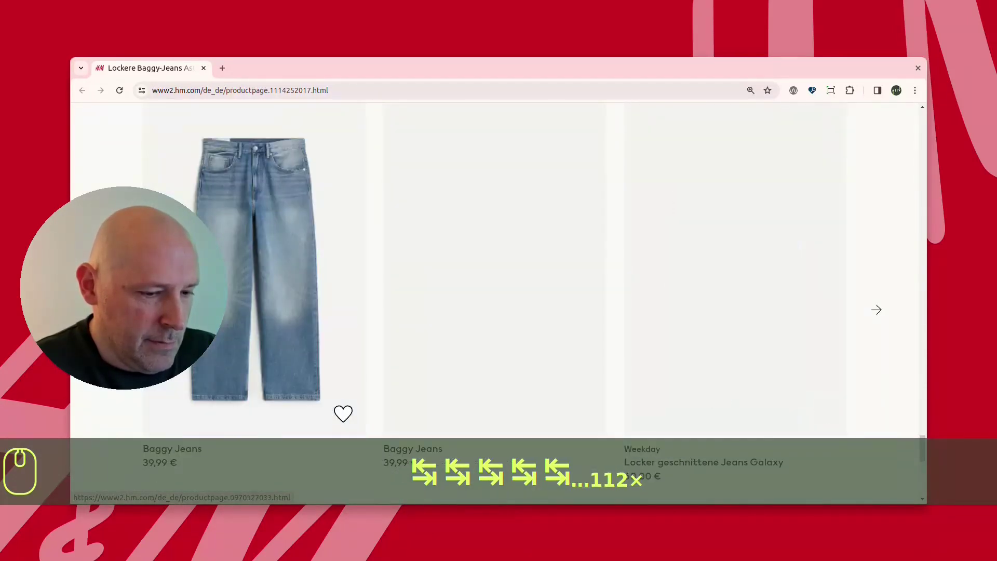
{"action": "key", "text": "Tab"}
{"action": "key", "text": "Tab"}
{"action": "key", "text": "Tab"}
{"action": "key", "text": "Tab"}
{"action": "key", "text": "Tab"}
{"action": "key", "text": "Tab"}
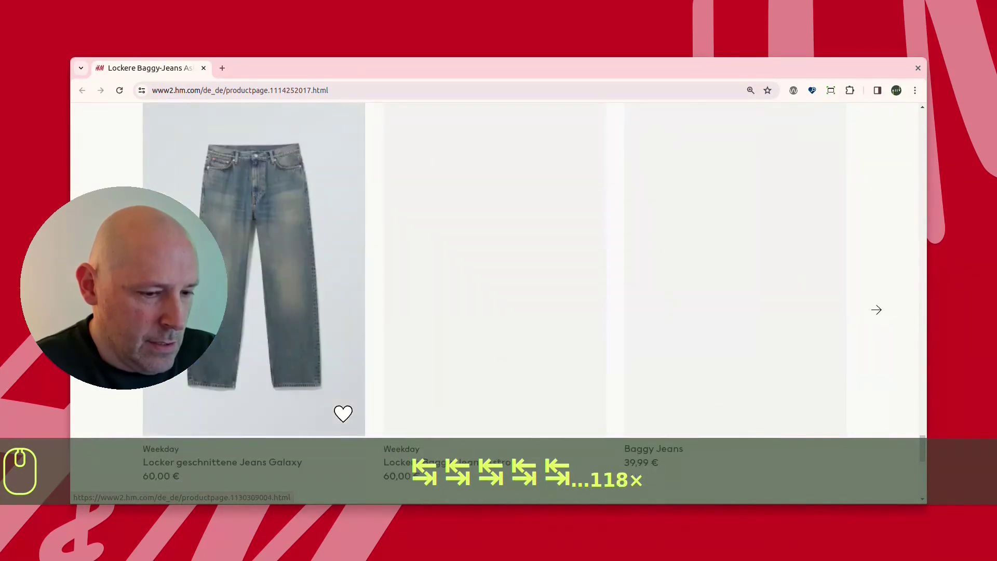
Move keyboard focus through the remaining carousel products and on to the SHOP links in the footer.
{"action": "key", "text": "Tab"}
{"action": "key", "text": "Tab"}
{"action": "key", "text": "Tab"}
{"action": "key", "text": "Tab"}
{"action": "key", "text": "Tab"}
{"action": "key", "text": "Tab"}
{"action": "key", "text": "Tab"}
{"action": "key", "text": "Tab"}
{"action": "key", "text": "Tab"}
{"action": "key", "text": "Tab"}
{"action": "key", "text": "Tab"}
{"action": "key", "text": "Tab"}
{"action": "key", "text": "Tab"}
{"action": "key", "text": "Tab"}
{"action": "key", "text": "Tab"}
{"action": "key", "text": "Tab"}
{"action": "key", "text": "Tab"}
{"action": "key", "text": "Tab"}
{"action": "key", "text": "Tab"}
{"action": "key", "text": "Tab"}
{"action": "key", "text": "Tab"}
{"action": "key", "text": "Tab"}
{"action": "key", "text": "Tab"}
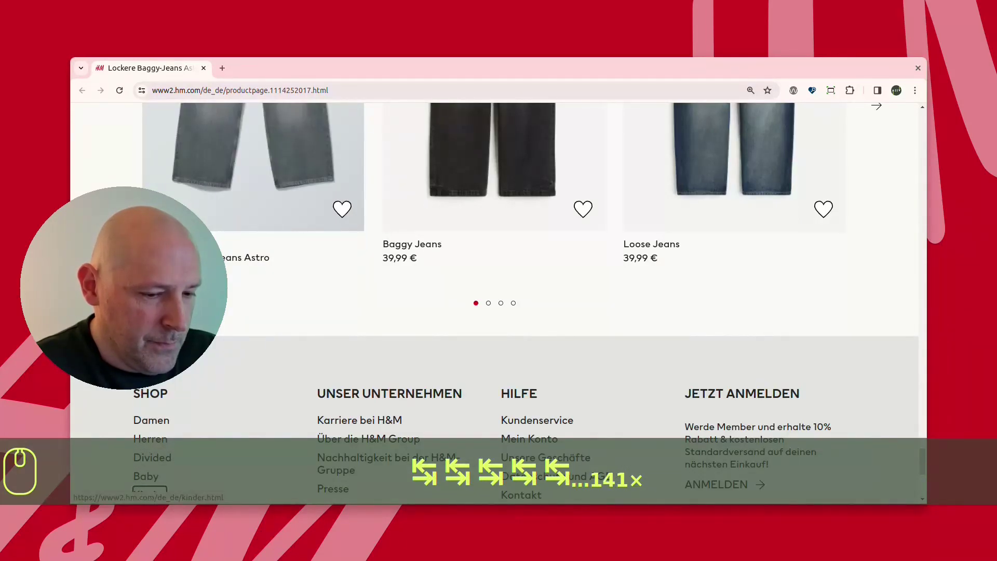
{"action": "key", "text": "Tab"}
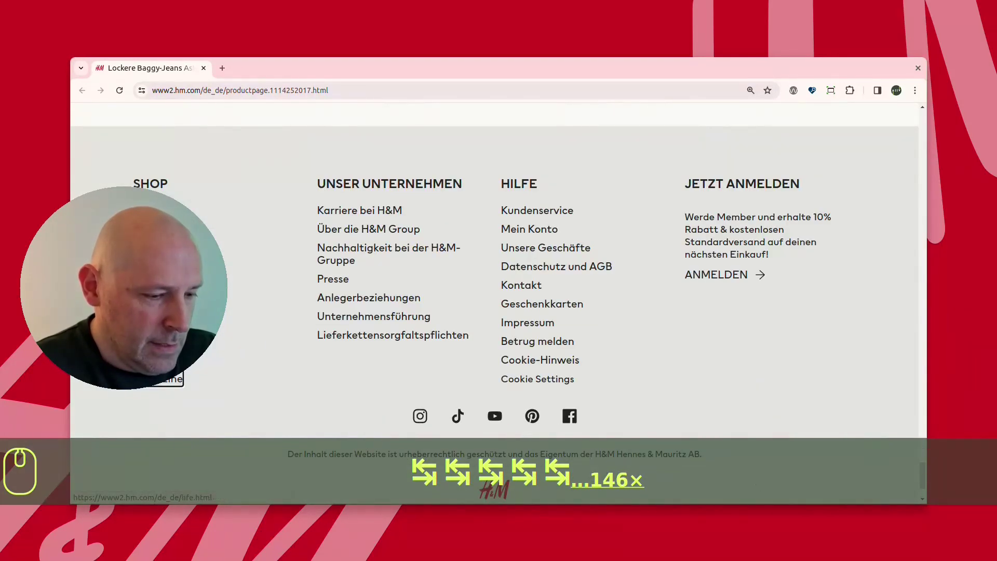
Move keyboard focus through the footer's UNSER UNTERNEHMEN links and into HILFE as far as Geschenkkarten.
{"action": "key", "text": "Tab"}
{"action": "key", "text": "Tab"}
{"action": "key", "text": "Tab"}
{"action": "key", "text": "Tab"}
{"action": "key", "text": "Tab"}
{"action": "key", "text": "Tab"}
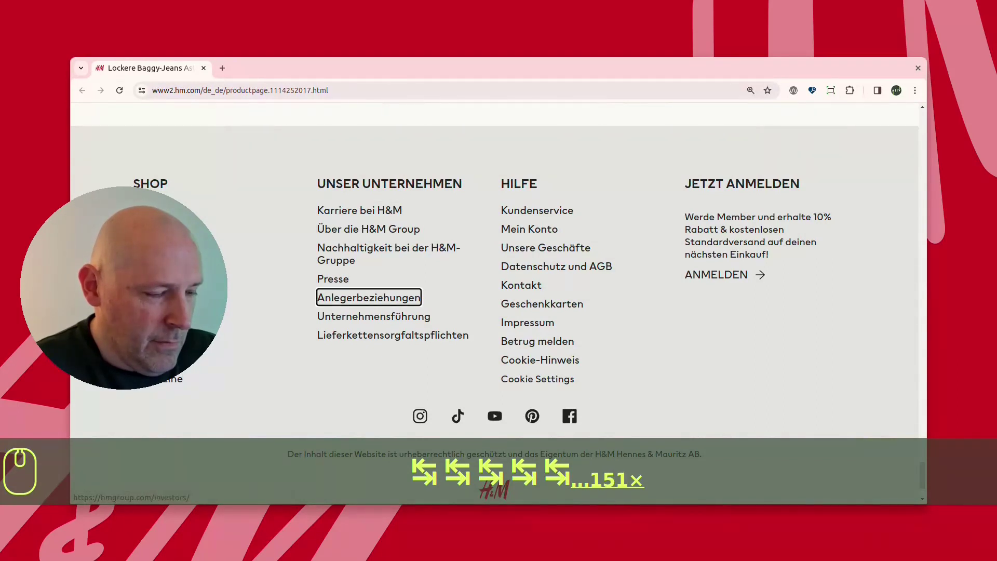
{"action": "key", "text": "Tab"}
{"action": "key", "text": "Tab"}
{"action": "key", "text": "Tab"}
{"action": "key", "text": "Tab"}
{"action": "key", "text": "Tab"}
{"action": "key", "text": "Tab"}
{"action": "key", "text": "Tab"}
{"action": "key", "text": "Tab"}
{"action": "key", "text": "Tab"}
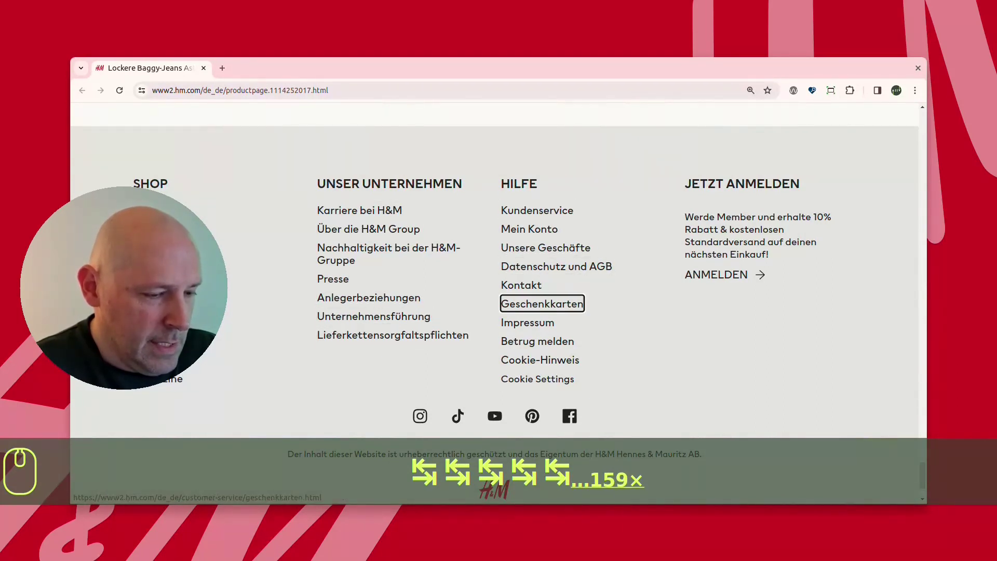
Move keyboard focus through the remaining footer links and the social media links as far as Facebook.
{"action": "key", "text": "Tab"}
{"action": "key", "text": "Tab"}
{"action": "key", "text": "Tab"}
{"action": "key", "text": "Tab"}
{"action": "key", "text": "Tab"}
{"action": "key", "text": "Tab"}
{"action": "key", "text": "Tab"}
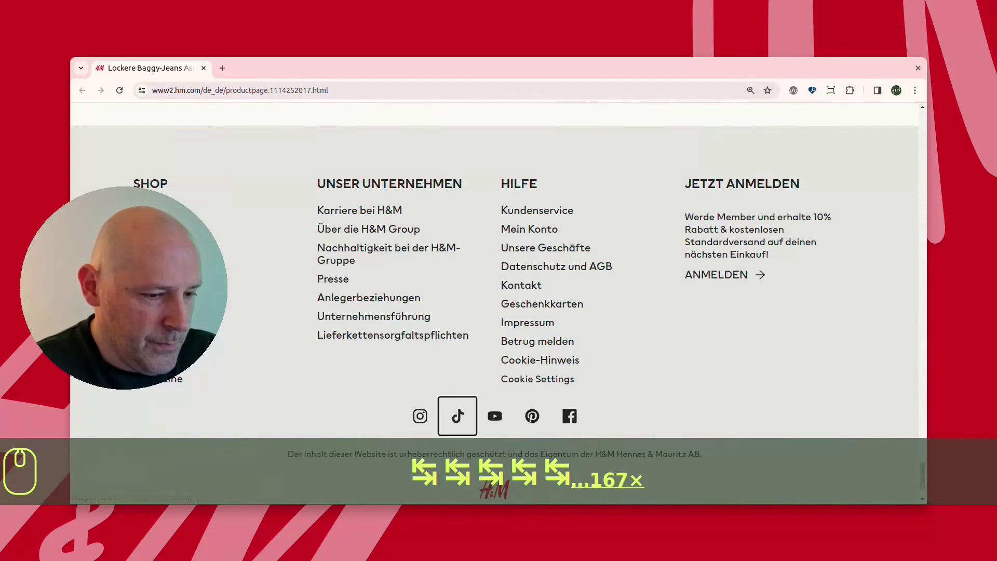
{"action": "key", "text": "Tab"}
{"action": "key", "text": "Tab"}
{"action": "key", "text": "Tab"}
{"action": "key", "text": "Tab"}
{"action": "key", "text": "Tab"}
{"action": "key", "text": "Tab"}
{"action": "key", "text": "Tab"}
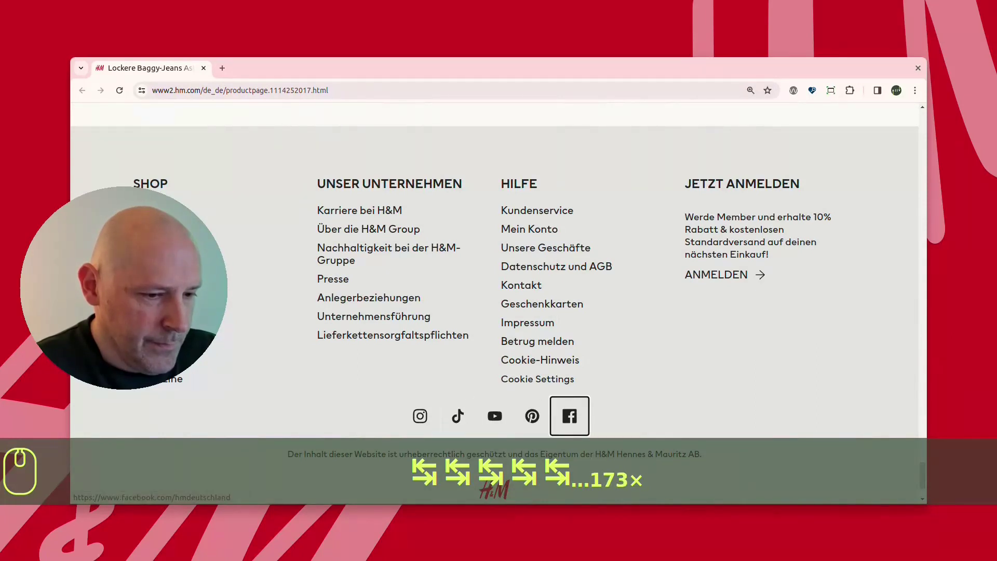
Move keyboard focus past the end of the footer and into the browser's address bar.
{"action": "key", "text": "Tab"}
{"action": "key", "text": "Tab"}
{"action": "key", "text": "Tab"}
{"action": "key", "text": "Tab"}
{"action": "key", "text": "Tab"}
{"action": "key", "text": "Tab"}
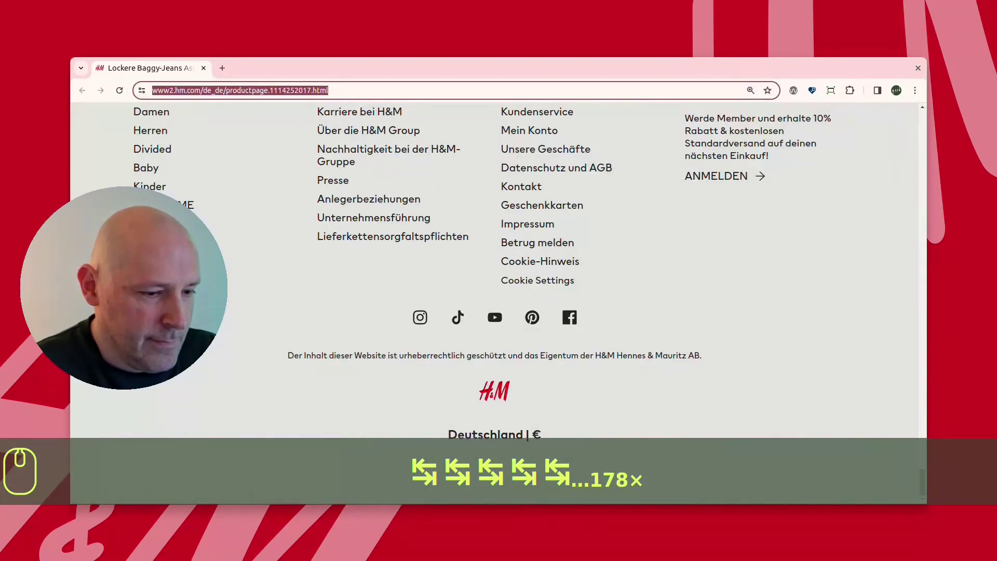
Move keyboard focus from the address bar back into the page header to the Einloggen link.
{"action": "key", "text": "Tab"}
{"action": "key", "text": "Tab"}
{"action": "key", "text": "Tab"}
{"action": "key", "text": "Tab"}
{"action": "key", "text": "Tab"}
{"action": "key", "text": "Tab"}
{"action": "key", "text": "Tab"}
{"action": "key", "text": "Tab"}
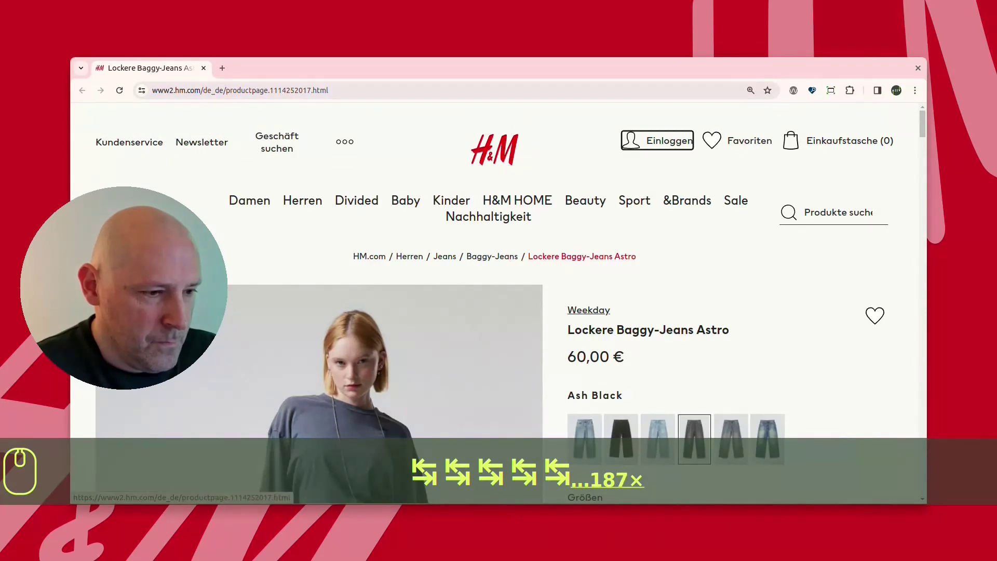
Move keyboard focus from Einloggen through the header and main categories to the Beauty link.
{"action": "key", "text": "Tab"}
{"action": "key", "text": "Tab"}
{"action": "key", "text": "Tab"}
{"action": "key", "text": "Tab"}
{"action": "key", "text": "Tab"}
{"action": "key", "text": "Tab"}
{"action": "key", "text": "Tab"}
{"action": "key", "text": "Tab"}
{"action": "key", "text": "Tab"}
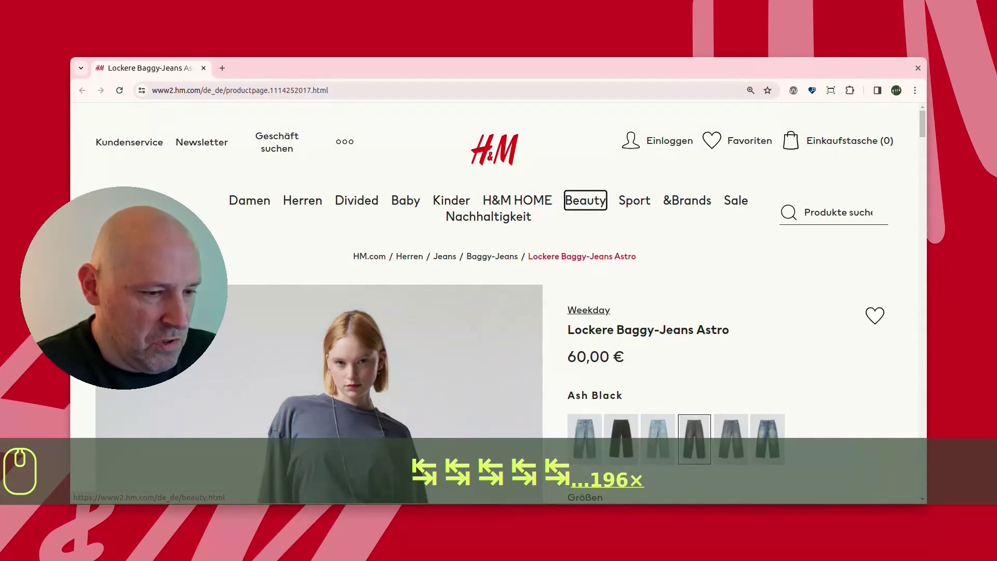
Move keyboard focus from Beauty through the remaining categories and search to the Herren link in the breadcrumb.
{"action": "key", "text": "Tab"}
{"action": "key", "text": "Tab"}
{"action": "key", "text": "Tab"}
{"action": "key", "text": "Tab"}
{"action": "key", "text": "Tab"}
{"action": "key", "text": "Tab"}
{"action": "key", "text": "Tab"}
{"action": "key", "text": "Tab"}
{"action": "key", "text": "Tab"}
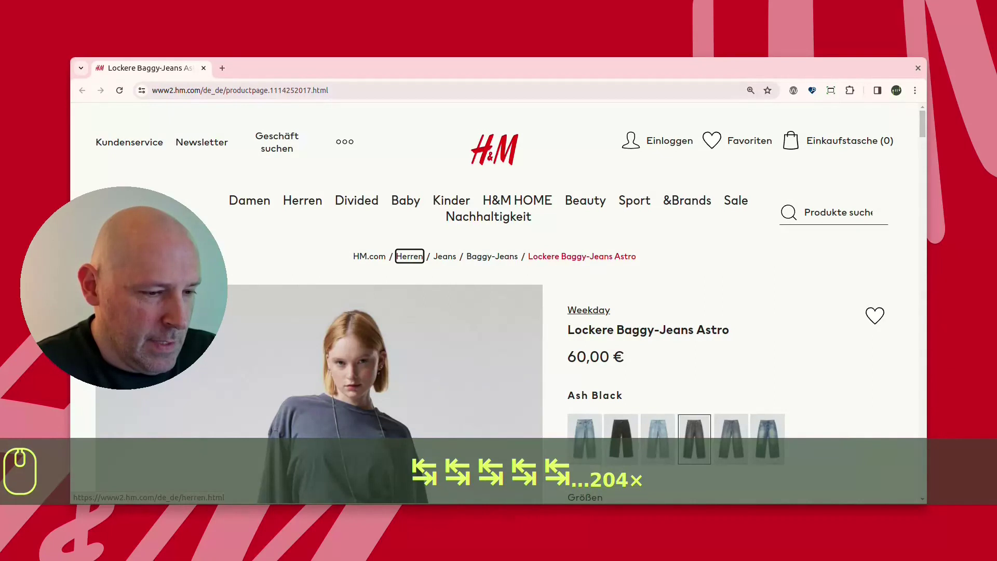
Move keyboard focus from the Herren breadcrumb through the rest of the breadcrumb to the third colour swatch.
{"action": "key", "text": "Tab"}
{"action": "key", "text": "Tab"}
{"action": "key", "text": "Tab"}
{"action": "key", "text": "Tab"}
{"action": "key", "text": "Tab"}
{"action": "key", "text": "Tab"}
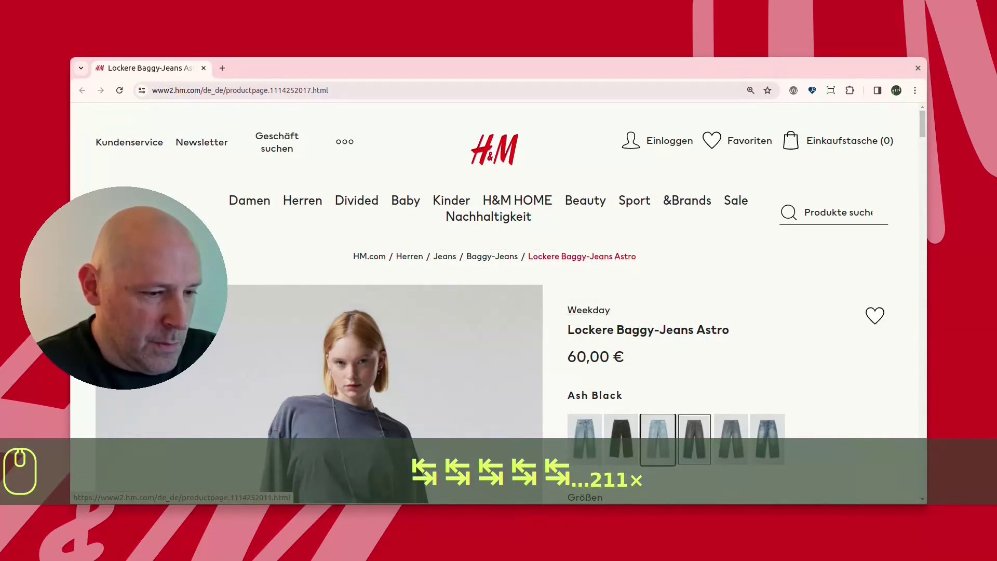
Move keyboard focus from the third colour swatch to Lieferung und Bezahlung, observing how the size options are handled.
{"action": "key", "text": "Tab"}
{"action": "key", "text": "Tab"}
{"action": "key", "text": "Tab"}
{"action": "key", "text": "Tab"}
{"action": "key", "text": "Tab"}
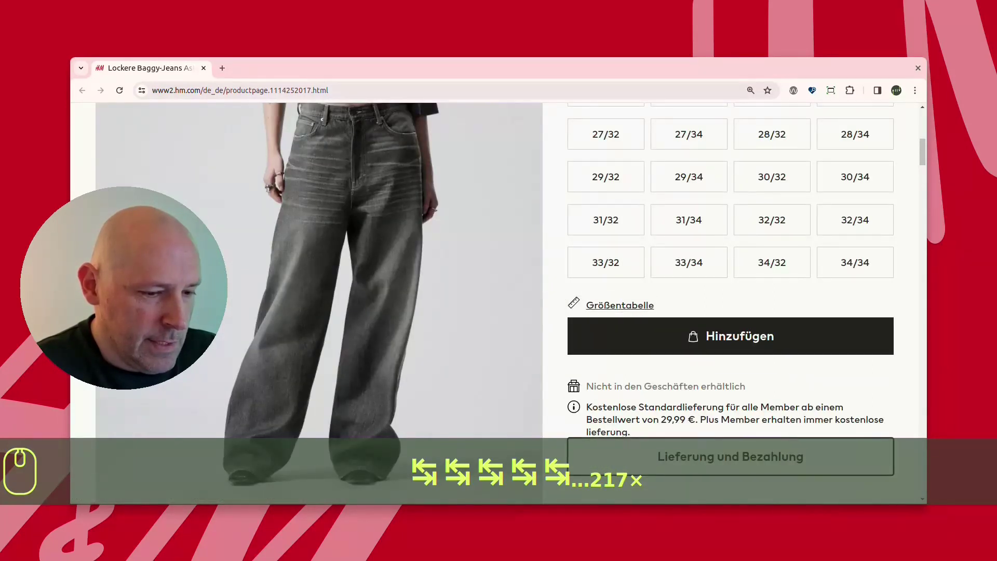
Move keyboard focus from Lieferung und Bezahlung through the product detail accordions, including Materialien, to the Kombiniere mit section.
{"action": "key", "text": "Tab"}
{"action": "key", "text": "Tab"}
{"action": "key", "text": "Tab"}
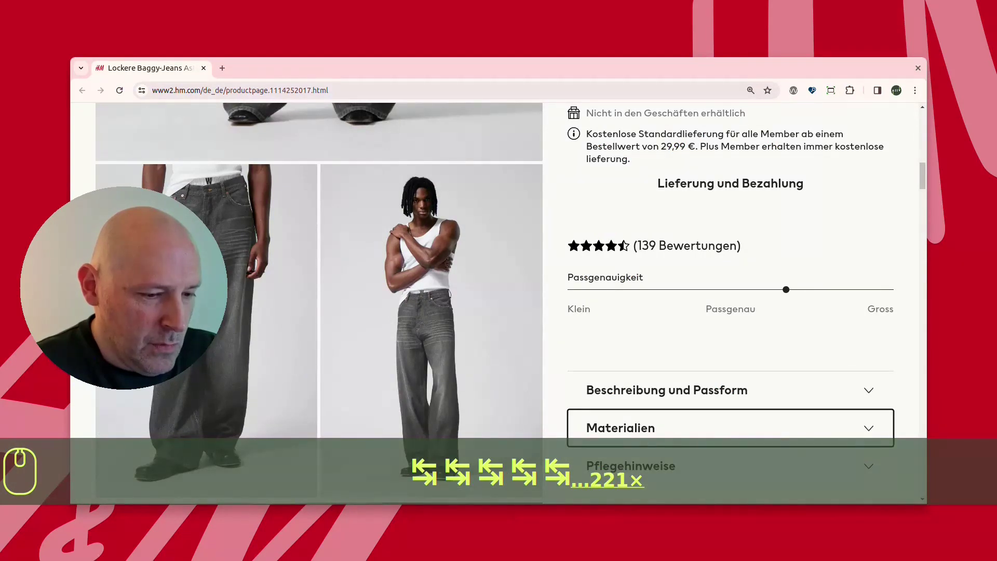
{"action": "key", "text": "Tab"}
{"action": "key", "text": "Tab"}
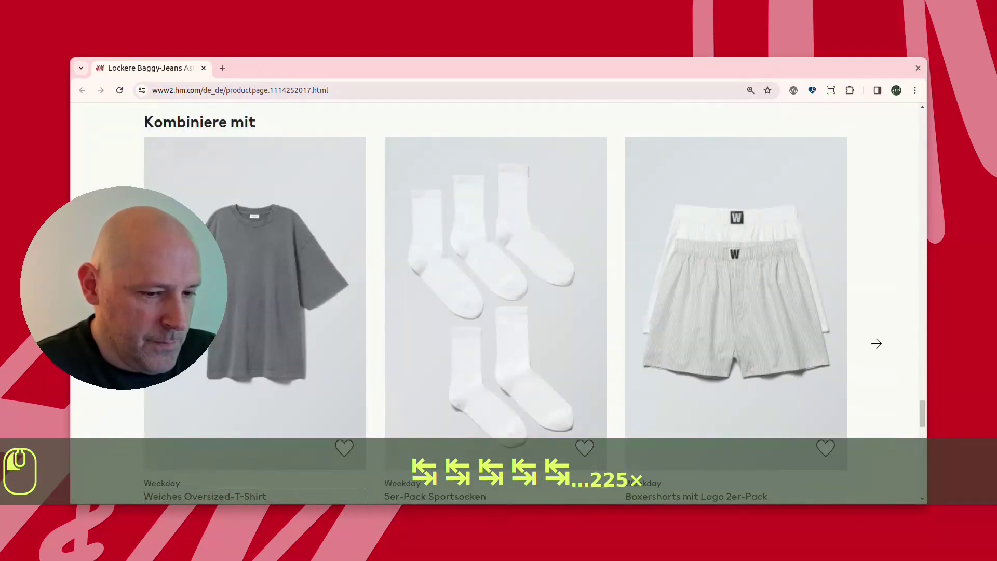
Open the developer tools to narrow the product page layout, and return to the top of the page.
{"action": "scroll", "coordinate": [498, 302], "scroll_direction": "up", "scroll_amount": 10}
{"action": "key", "text": "F12"}
{"action": "scroll", "coordinate": [356, 302], "scroll_direction": "down", "scroll_amount": 5}
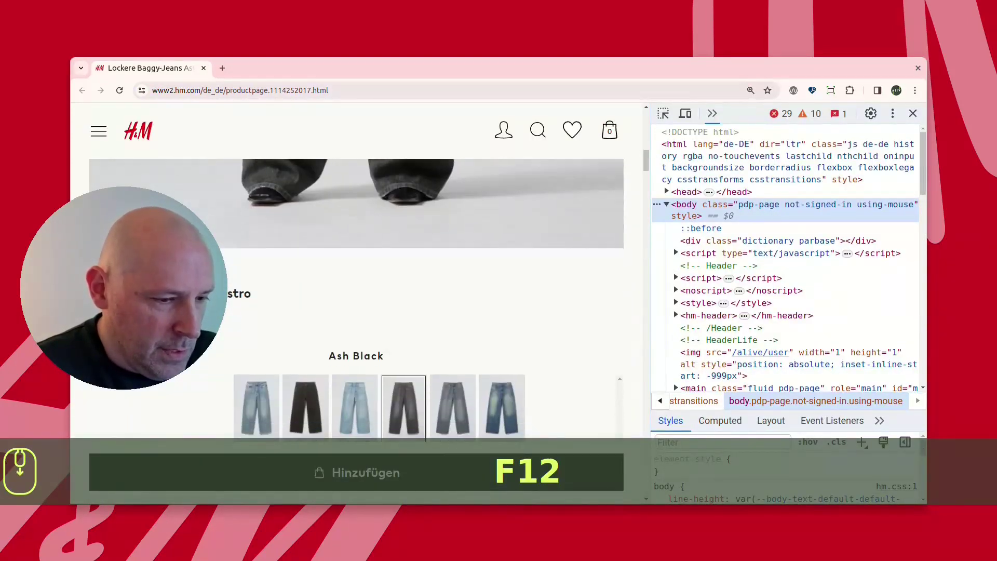
{"action": "scroll", "coordinate": [356, 301], "scroll_direction": "down", "scroll_amount": 3}
{"action": "scroll", "coordinate": [355, 301], "scroll_direction": "up", "scroll_amount": 10}
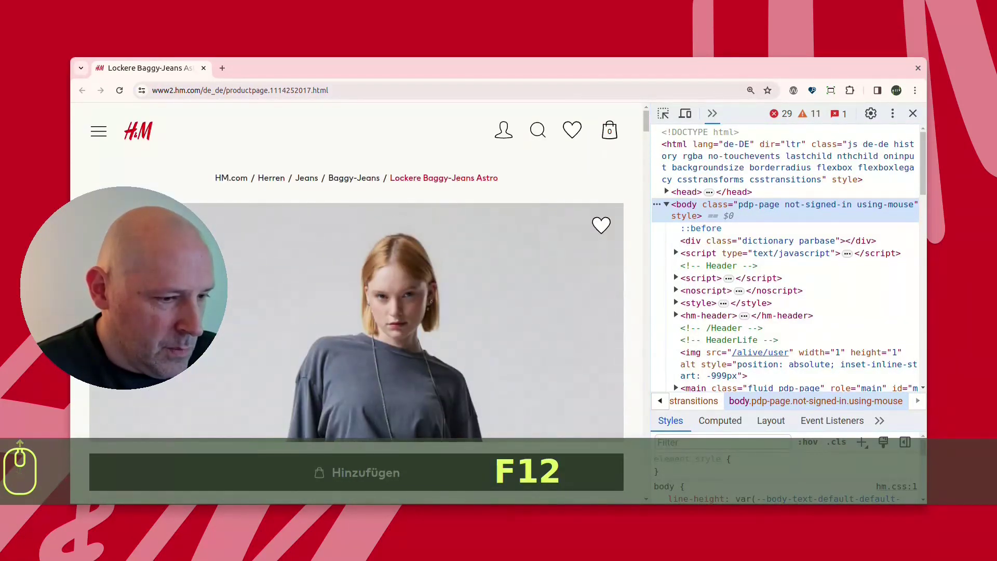
Move keyboard focus through the narrow layout's breadcrumb to the Lockere Baggy-Jeans Astro entry.
{"action": "key", "text": "Tab"}
{"action": "key", "text": "Tab"}
{"action": "key", "text": "Tab"}
{"action": "key", "text": "Tab"}
{"action": "key", "text": "Tab"}
{"action": "key", "text": "Tab"}
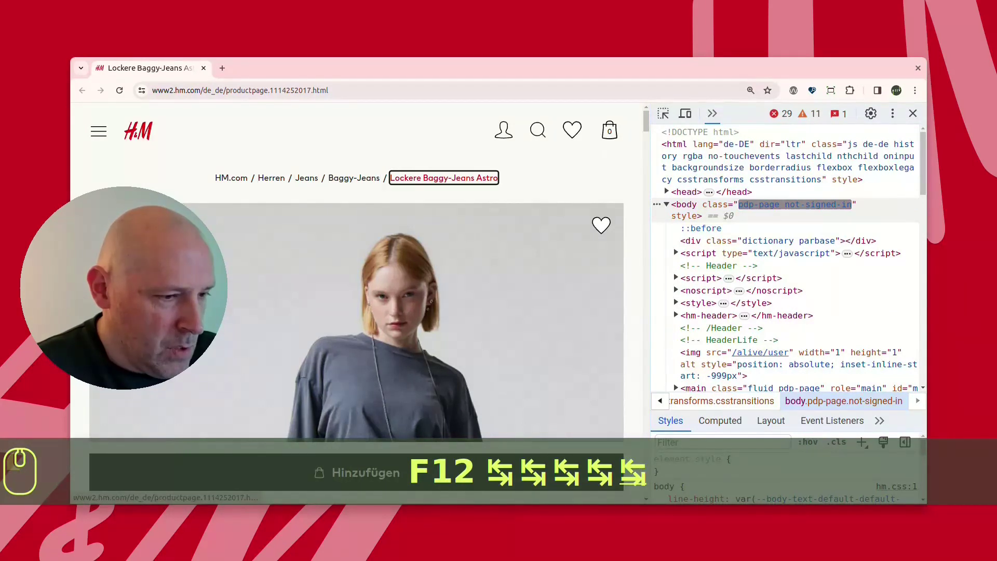
Move keyboard focus in the narrow layout from the breadcrumb to the third colour swatch.
{"action": "key", "text": "Tab"}
{"action": "key", "text": "Tab"}
{"action": "key", "text": "Tab"}
{"action": "key", "text": "Tab"}
{"action": "key", "text": "Tab"}
{"action": "key", "text": "Tab"}
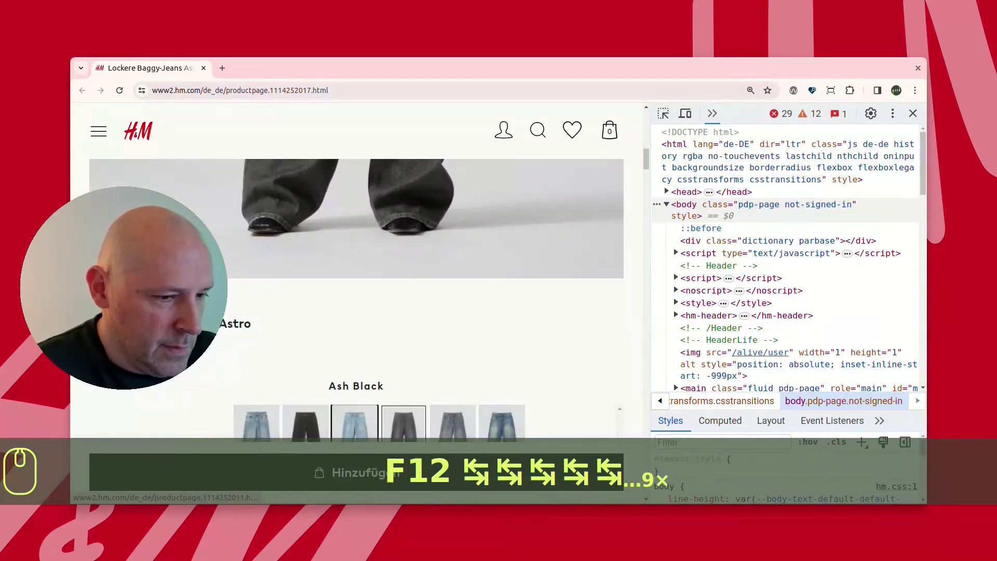
Check the narrow layout's focus order from the colour swatches through Lieferung und Bezahlung, and inspect the focused heart button on the product photo.
{"action": "key", "text": "Tab"}
{"action": "key", "text": "Tab"}
{"action": "key", "text": "Tab"}
{"action": "key", "text": "Tab"}
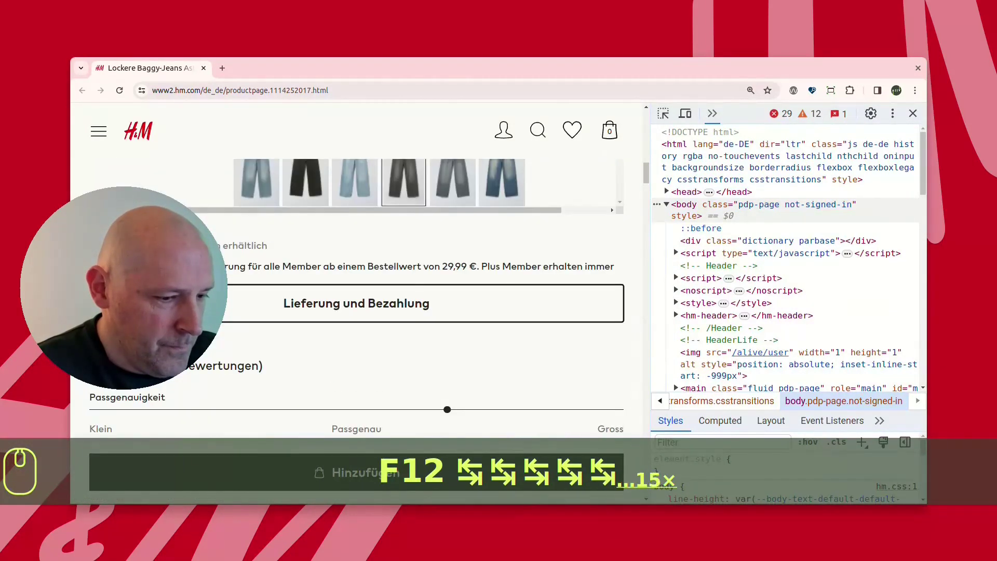
{"action": "key", "text": "Tab"}
{"action": "key", "text": "Tab"}
{"action": "key", "text": "Tab"}
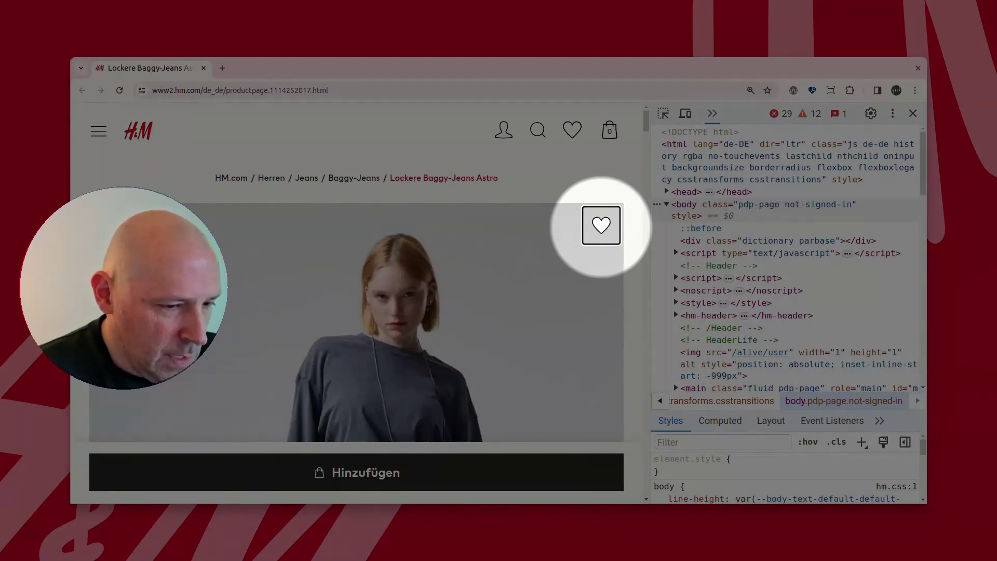
Close the developer tools and move keyboard focus in the wide layout to the Jeans link in the breadcrumb.
{"action": "key", "text": "F12"}
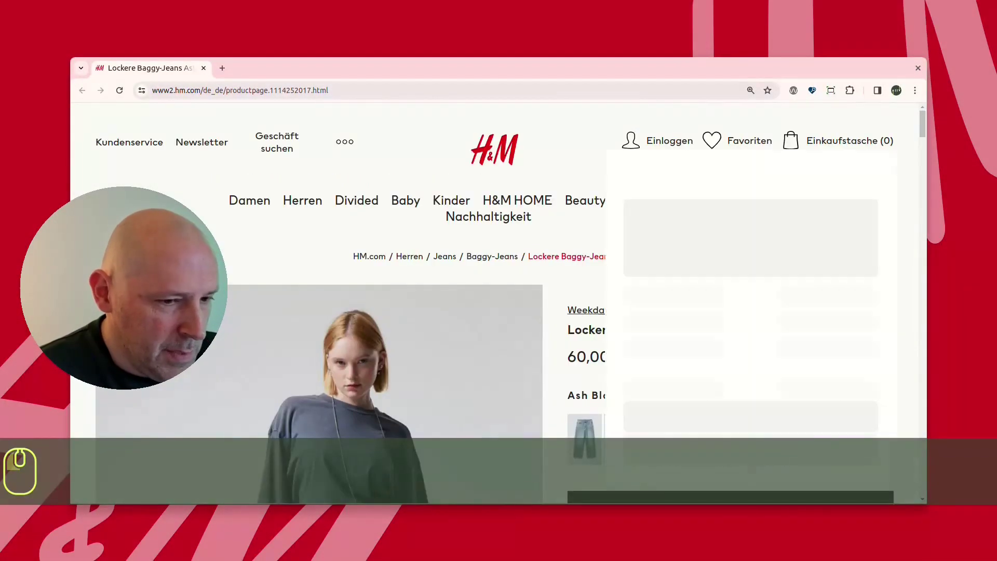
{"action": "key", "text": "Tab"}
{"action": "key", "text": "Tab"}
{"action": "key", "text": "Tab"}
{"action": "key", "text": "Tab"}
{"action": "key", "text": "Tab"}
{"action": "key", "text": "Tab"}
{"action": "key", "text": "Tab"}
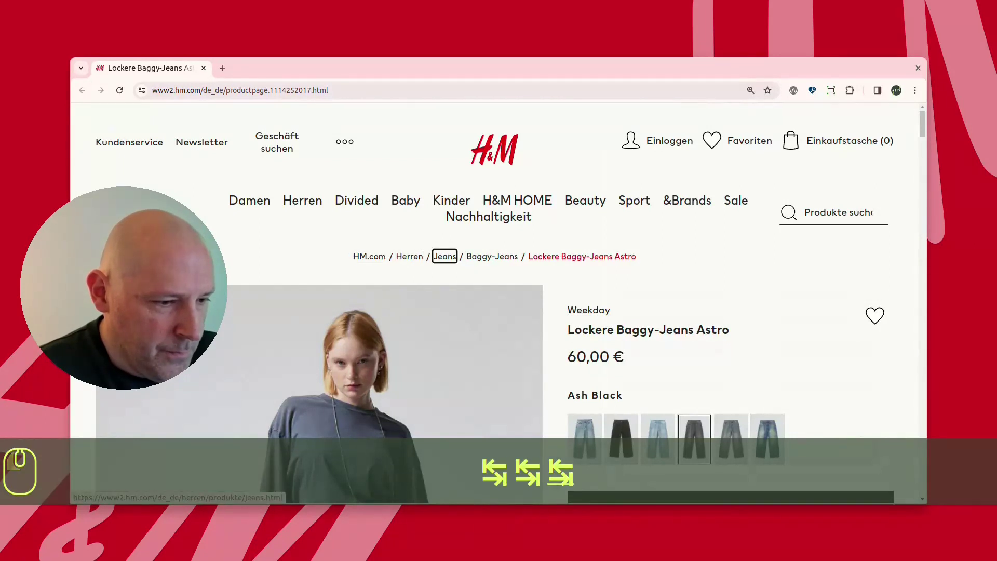
Move keyboard focus from the Jeans breadcrumb link to the Ash Black colour swatch.
{"action": "key", "text": "Tab"}
{"action": "key", "text": "Tab"}
{"action": "key", "text": "Tab"}
{"action": "key", "text": "Tab"}
{"action": "key", "text": "Tab"}
{"action": "key", "text": "Tab"}
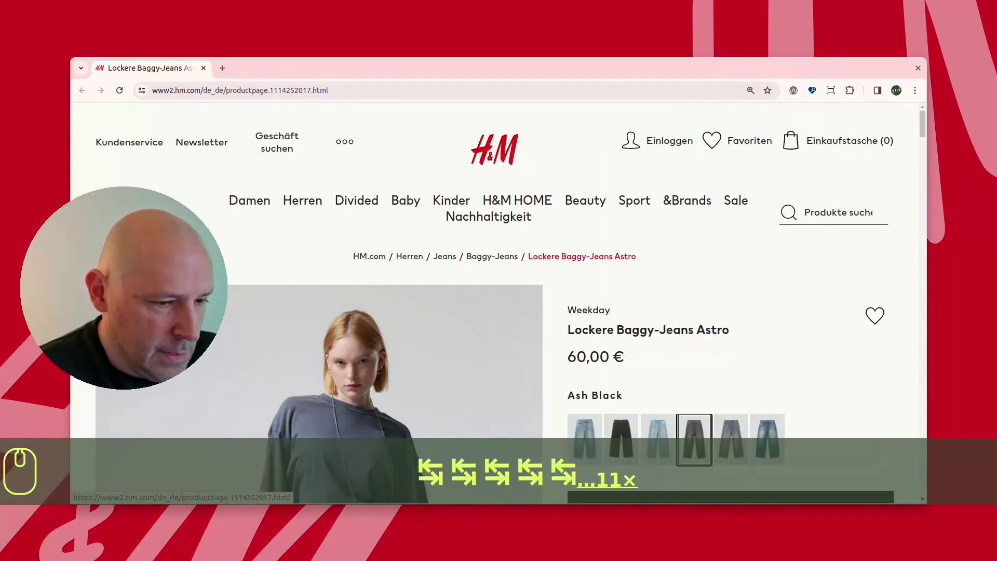
Move keyboard focus past the remaining colour swatches to the heart button beside the product name.
{"action": "key", "text": "Tab"}
{"action": "key", "text": "Tab"}
{"action": "key", "text": "Tab"}
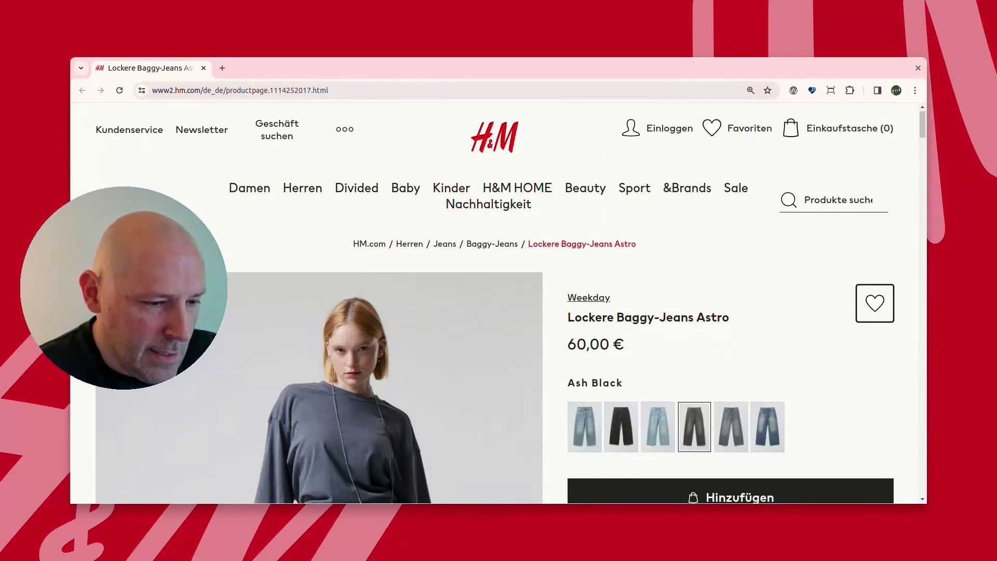
Move keyboard focus forward from the heart button through the next controls of the product page.
{"action": "key", "text": "Tab"}
{"action": "key", "text": "Tab"}
{"action": "key", "text": "Tab"}
{"action": "key", "text": "Tab"}
{"action": "key", "text": "Tab"}
{"action": "key", "text": "Tab"}
{"action": "key", "text": "Tab"}
{"action": "key", "text": "Tab"}
Move keyboard focus backward through the product controls toward the colour swatches.
{"action": "key", "text": "shift+Tab"}
{"action": "key", "text": "shift+Tab"}
{"action": "key", "text": "shift+Tab"}
{"action": "key", "text": "shift+Tab"}
{"action": "key", "text": "shift+Tab"}
{"action": "key", "text": "shift+Tab"}
{"action": "key", "text": "shift+Tab"}
{"action": "key", "text": "shift+Tab"}
{"action": "key", "text": "shift+Tab"}
Move keyboard focus forward among the colour swatches and look over the product photos back up the page.
{"action": "key", "text": "Tab"}
{"action": "key", "text": "Tab"}
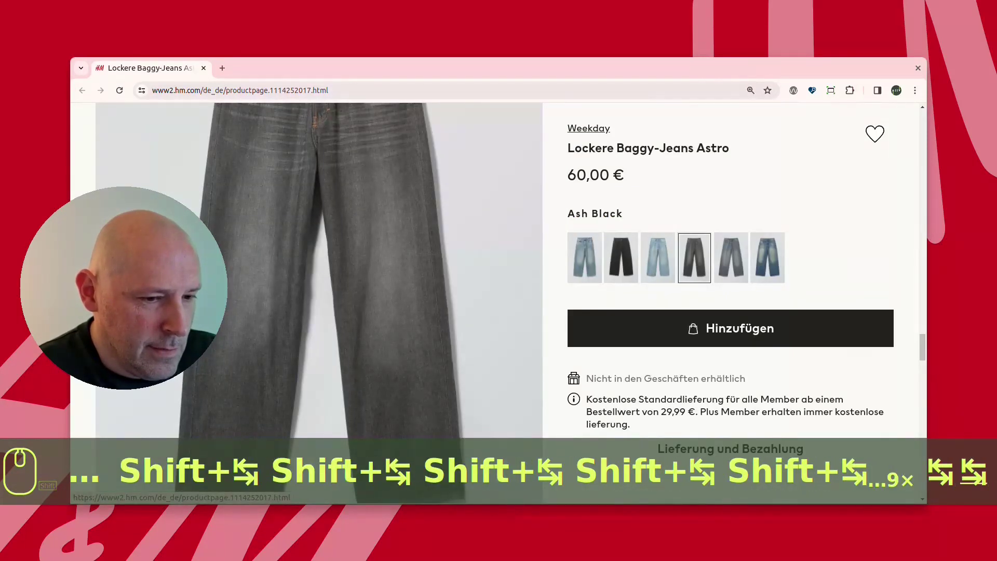
{"action": "scroll", "coordinate": [319, 302], "scroll_direction": "up", "scroll_amount": 5}
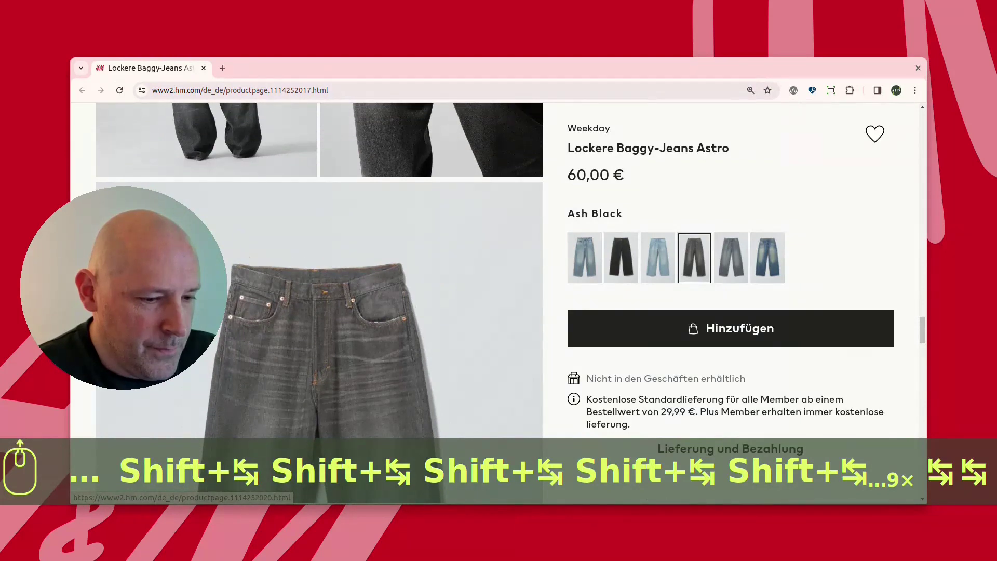
{"action": "scroll", "coordinate": [319, 302], "scroll_direction": "up", "scroll_amount": 10}
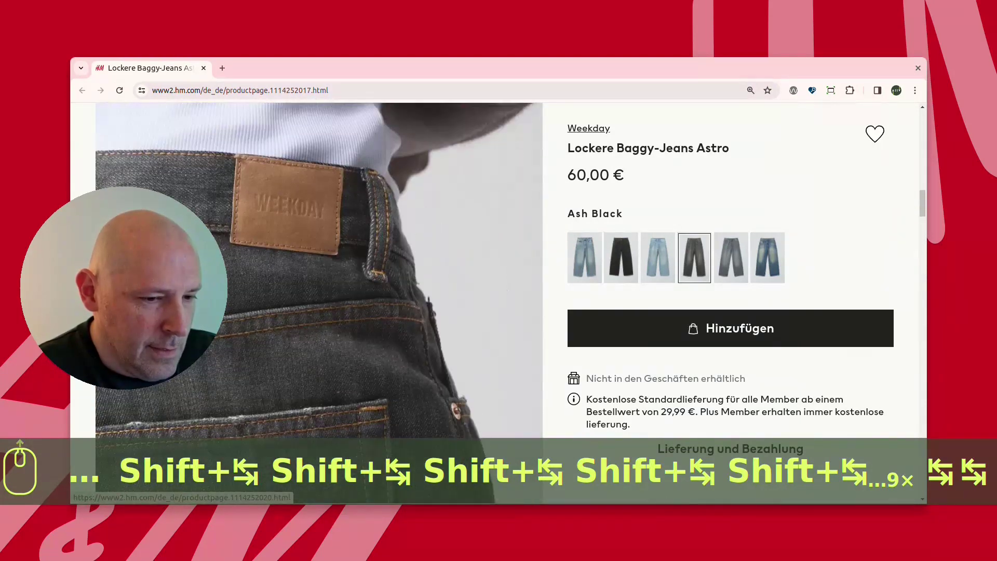
{"action": "scroll", "coordinate": [319, 302], "scroll_direction": "up", "scroll_amount": 8}
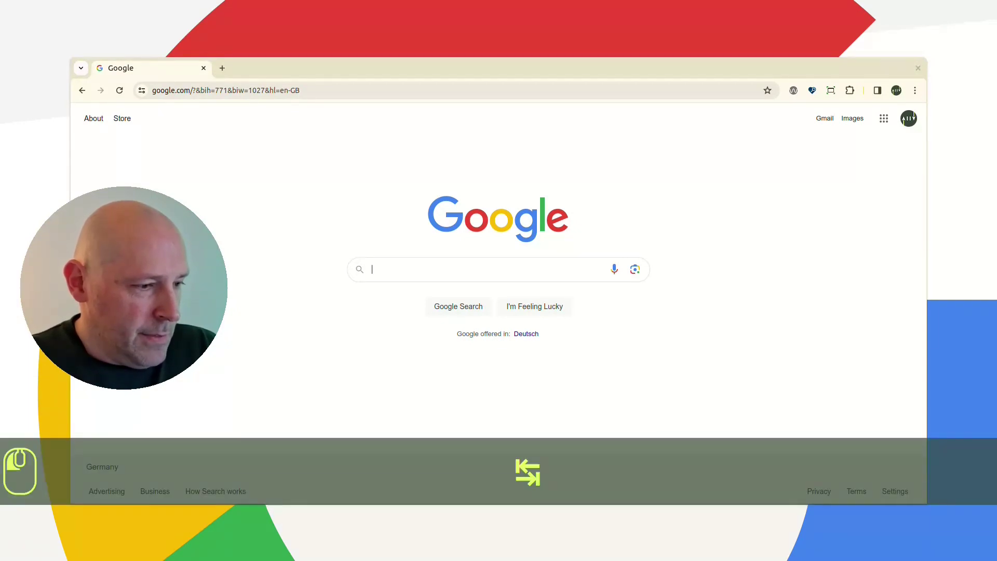
On the Google home page, move keyboard focus forward to Images, back to About and on to Store.
{"action": "key", "text": "Tab"}
{"action": "key", "text": "Tab"}
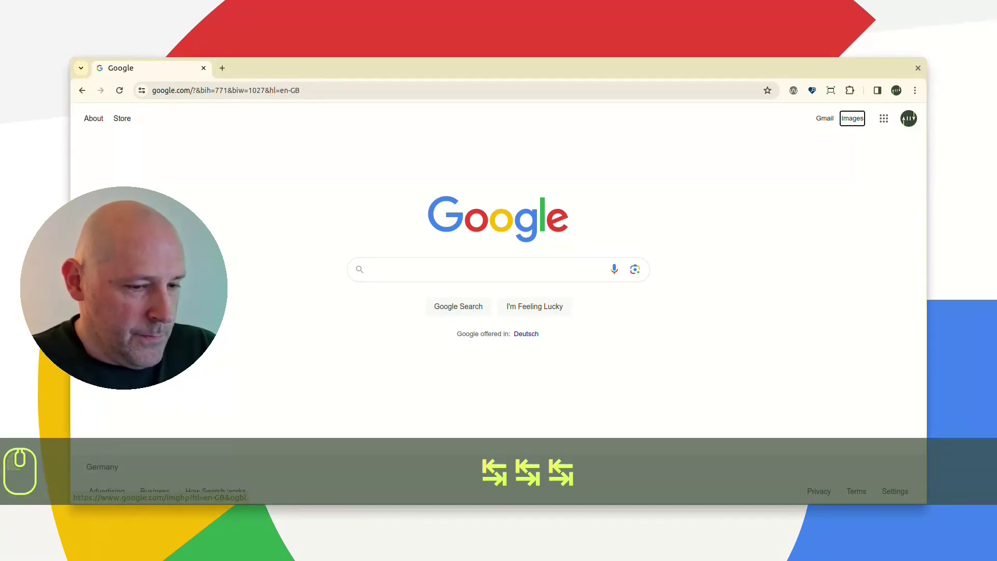
{"action": "key", "text": "shift+Tab"}
{"action": "key", "text": "shift+Tab"}
{"action": "key", "text": "shift+Tab"}
{"action": "key", "text": "Tab"}
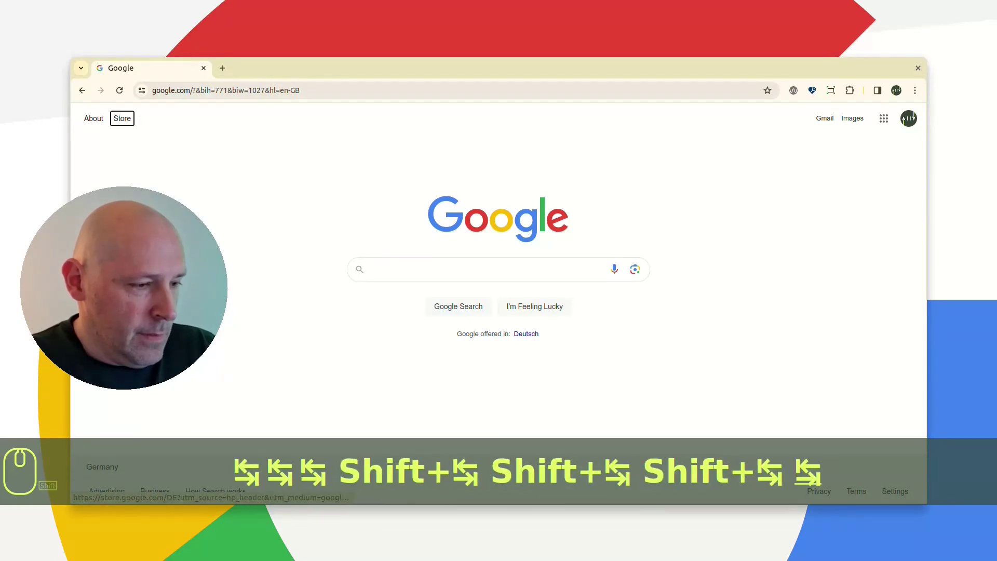
Move keyboard focus from Store through Gmail, Images and Google apps to the Google Account button.
{"action": "key", "text": "Tab"}
{"action": "key", "text": "Tab"}
{"action": "key", "text": "Tab"}
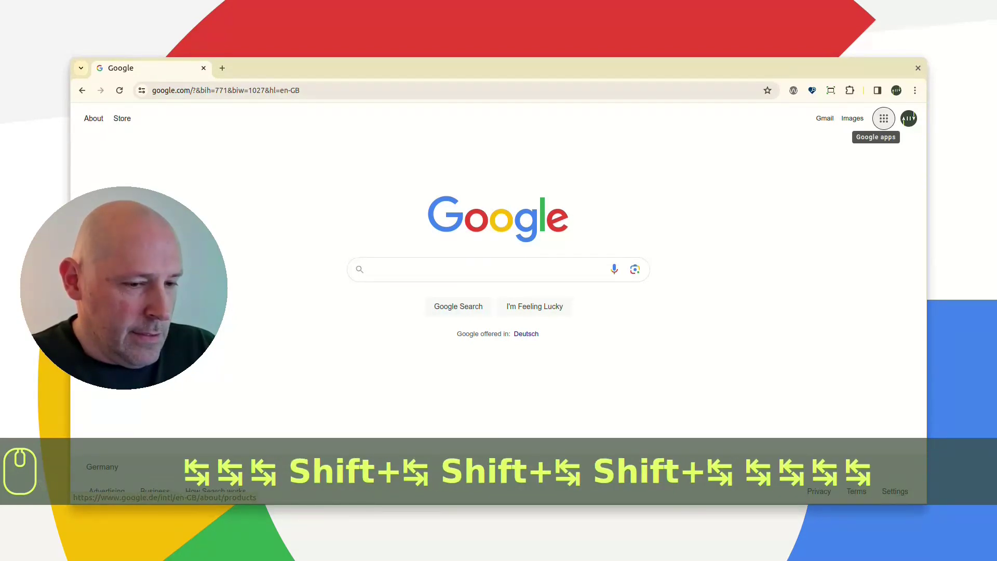
{"action": "key", "text": "Tab"}
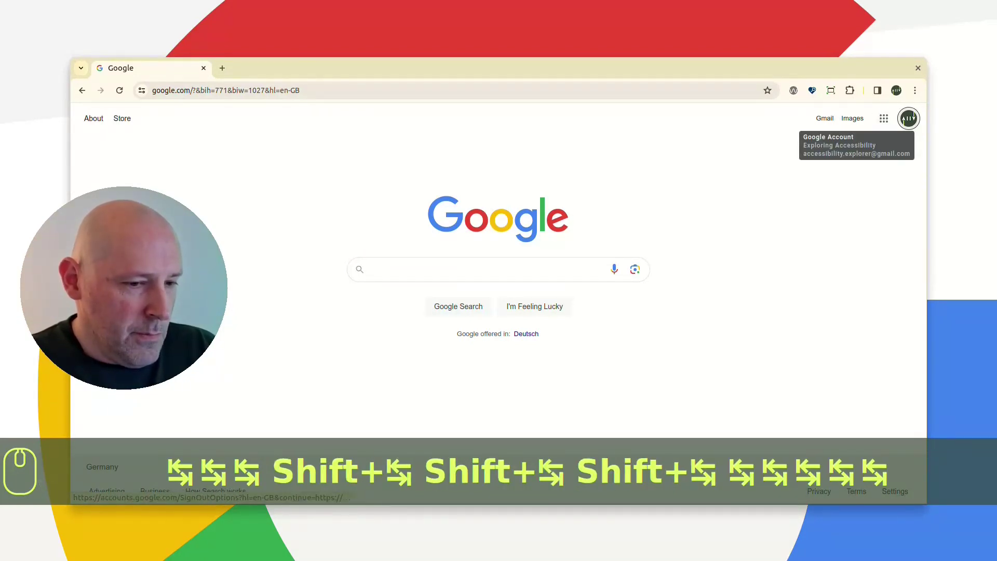
Move keyboard focus back from the Google Account button to Gmail and forward to the account button again.
{"action": "key", "text": "shift+Tab"}
{"action": "key", "text": "shift+Tab"}
{"action": "key", "text": "shift+Tab"}
{"action": "key", "text": "Tab"}
{"action": "key", "text": "Tab"}
{"action": "key", "text": "Tab"}
{"action": "key", "text": "Tab"}
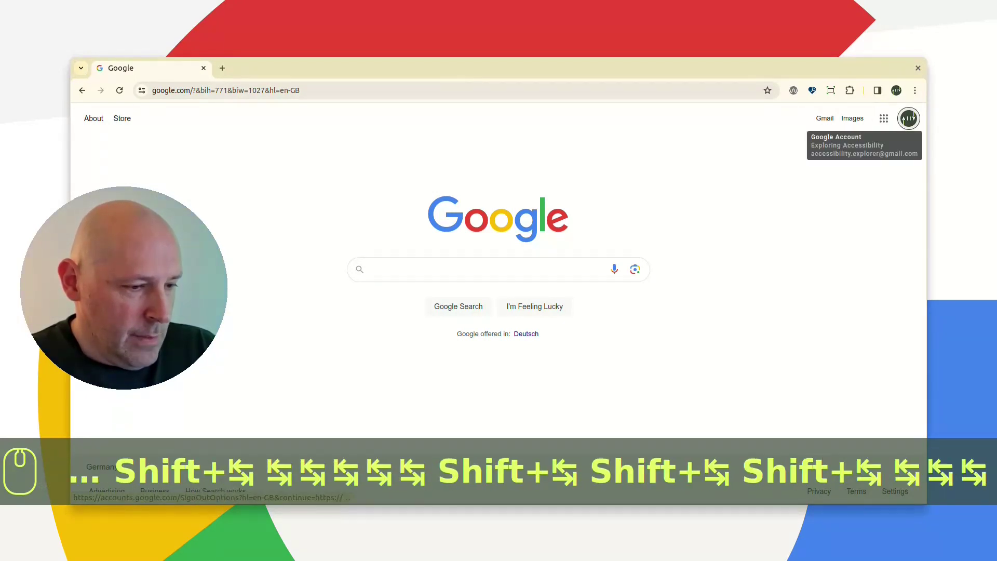
Move keyboard focus from the Google Account button through the search field to Search by image.
{"action": "key", "text": "Tab"}
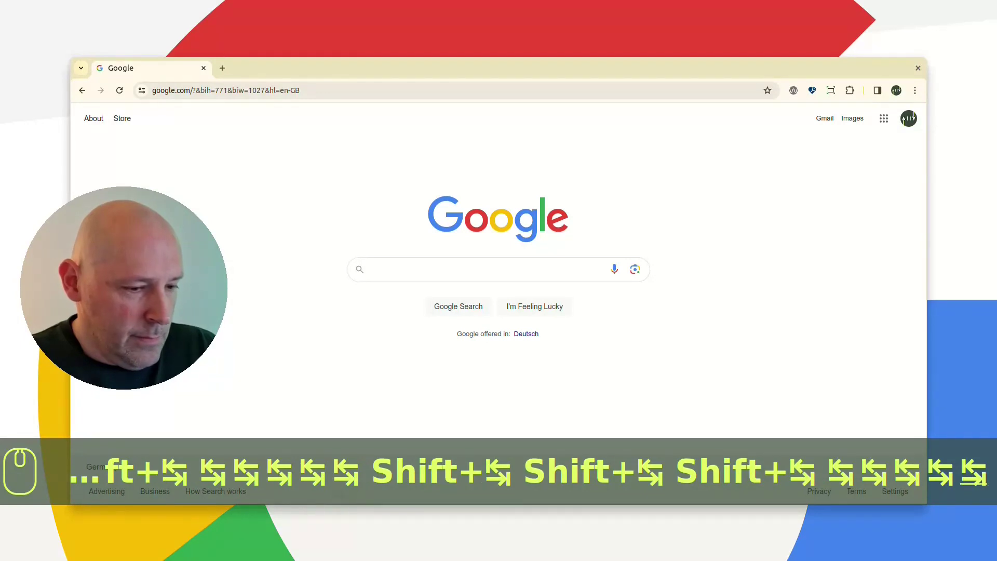
{"action": "key", "text": "Tab"}
{"action": "key", "text": "Tab"}
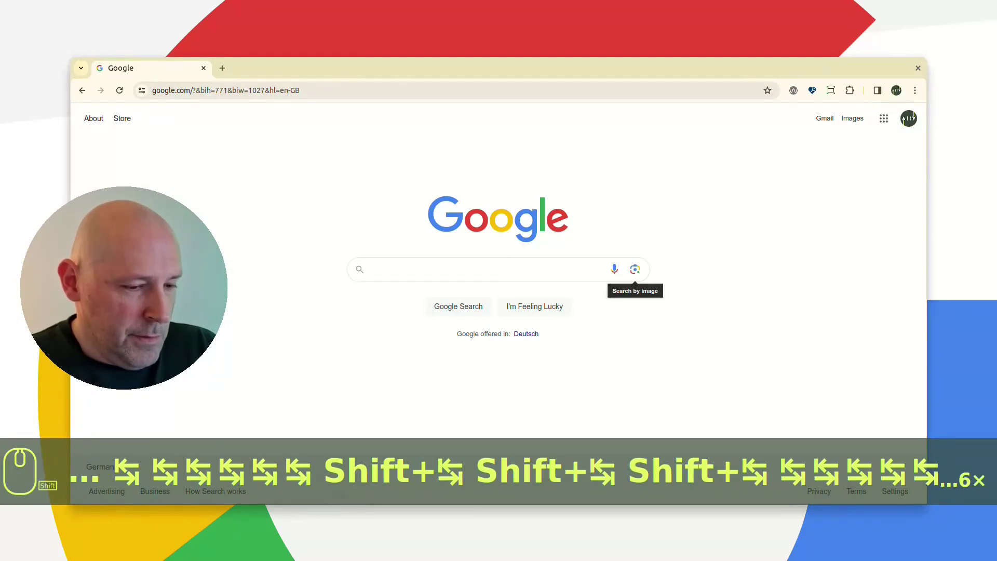
Move keyboard focus back to the search field, forward to Search by image, and back to Search by voice.
{"action": "key", "text": "shift+Tab"}
{"action": "key", "text": "shift+Tab"}
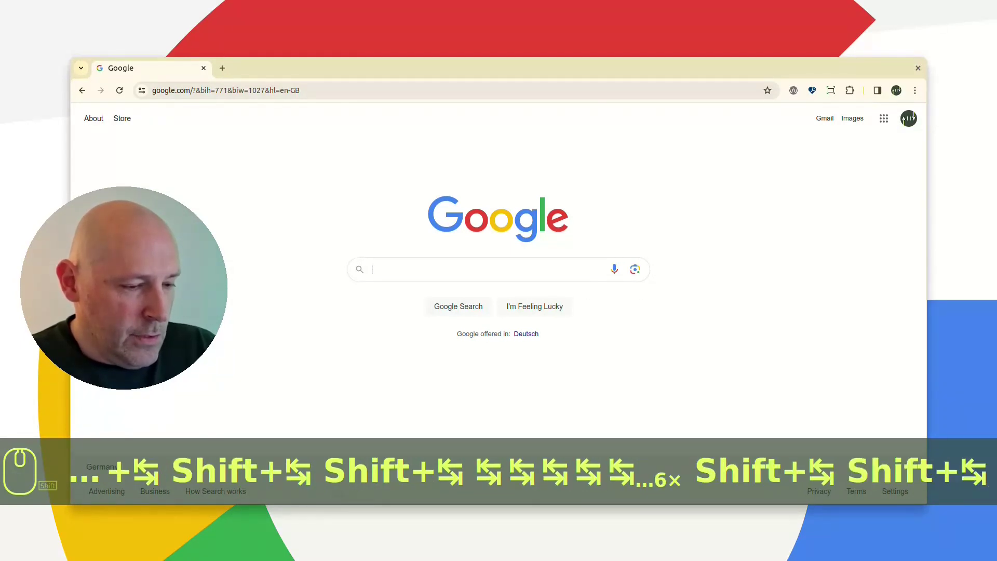
{"action": "key", "text": "Tab"}
{"action": "key", "text": "Tab"}
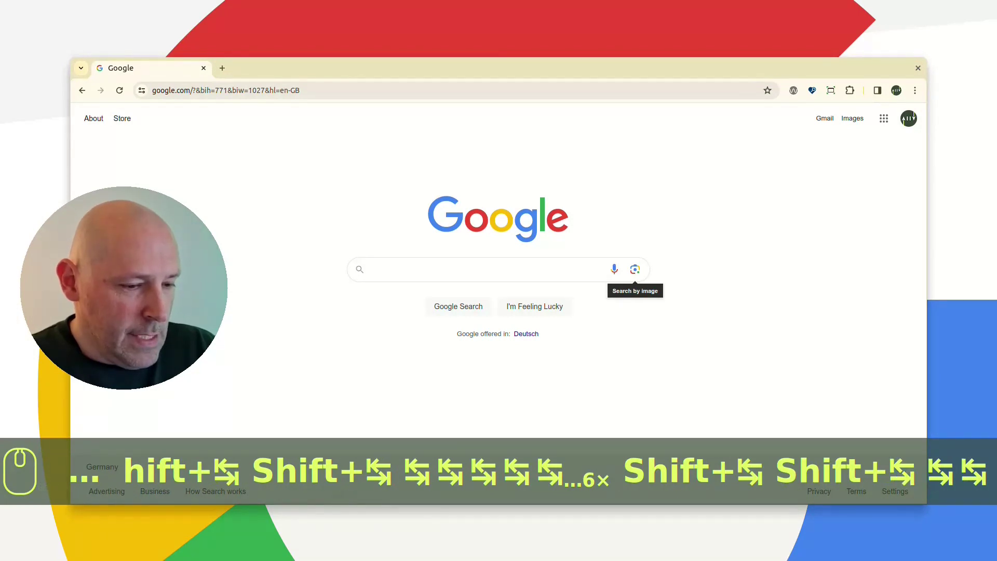
{"action": "key", "text": "shift+Tab"}
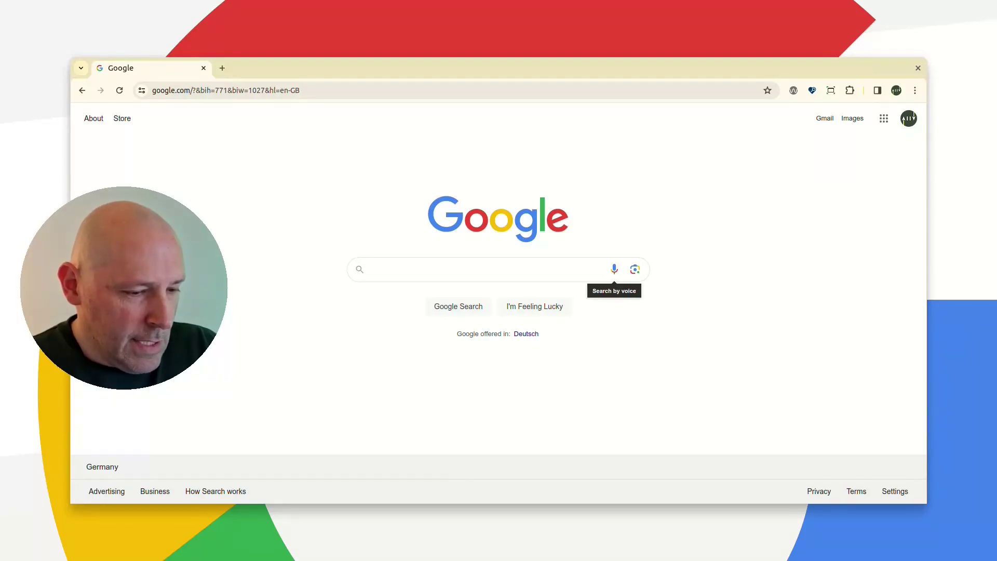
Move keyboard focus from Search by voice past the search buttons to Deutsch and back to I'm Feeling Lucky.
{"action": "key", "text": "Tab"}
{"action": "key", "text": "Tab"}
{"action": "key", "text": "Tab"}
{"action": "key", "text": "Tab"}
{"action": "key", "text": "Tab"}
{"action": "key", "text": "shift+Tab"}
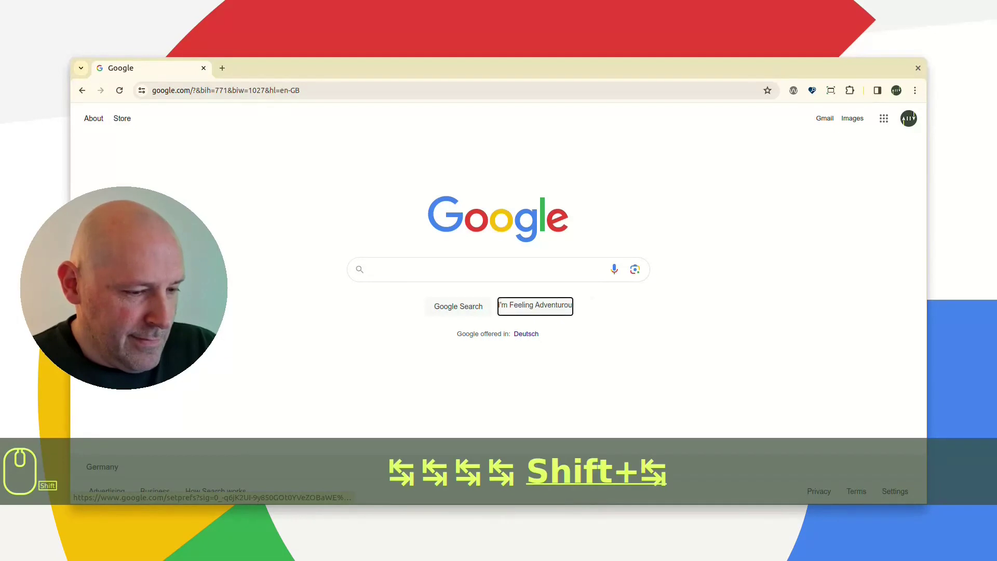
Search Google for "keyboard".
{"action": "left_click", "coordinate": [371, 269]}
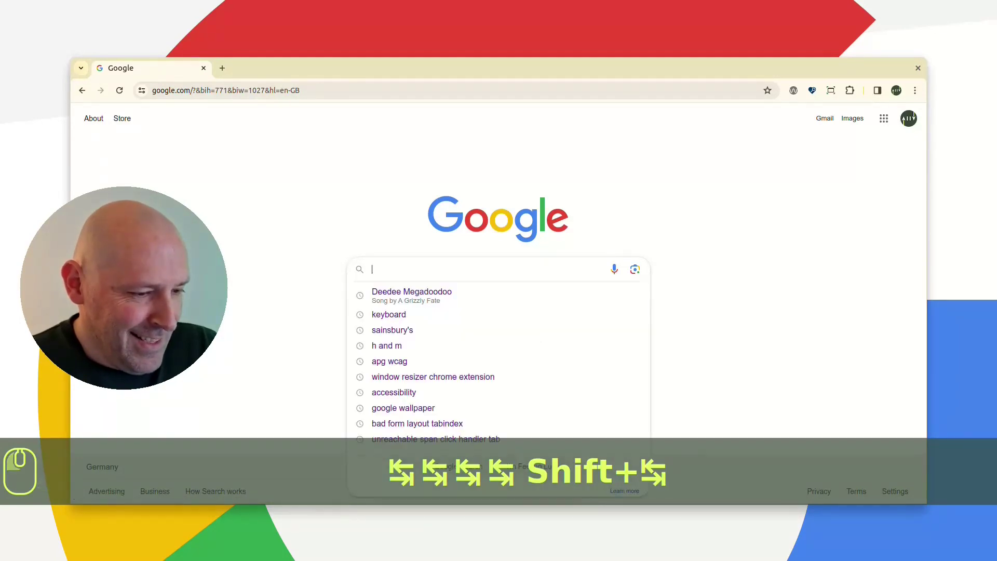
{"action": "type", "text": "key"}
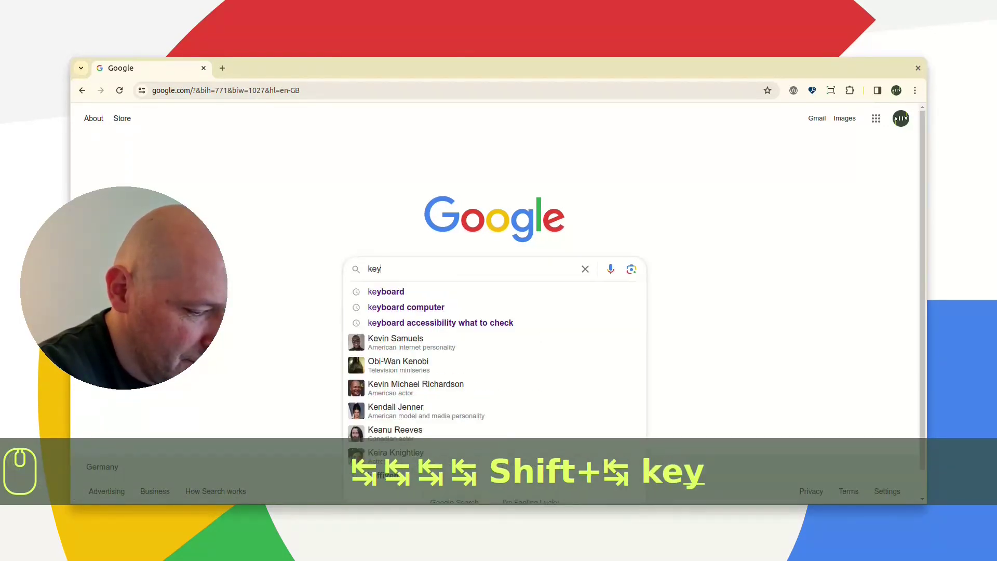
{"action": "type", "text": "board"}
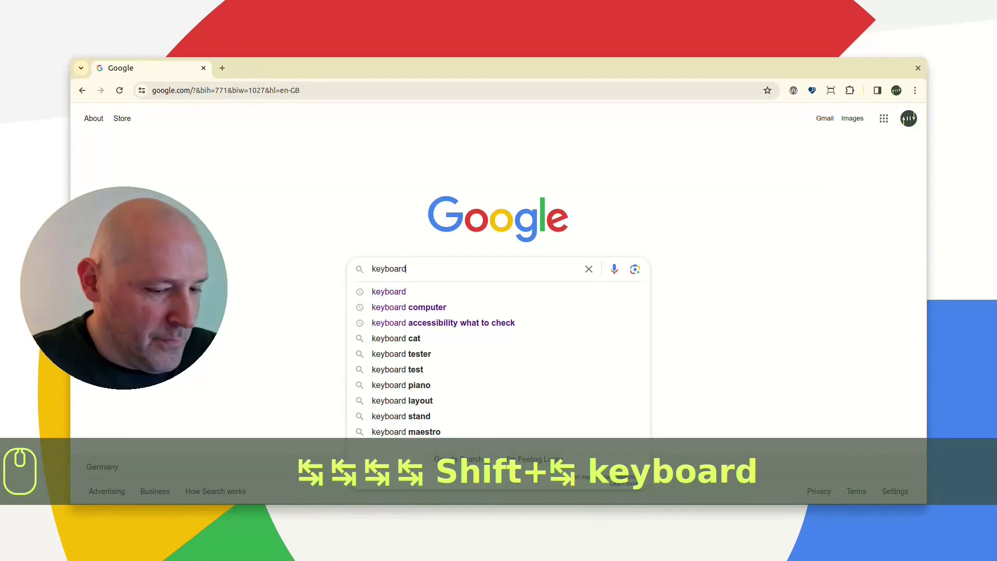
{"action": "key", "text": "Return"}
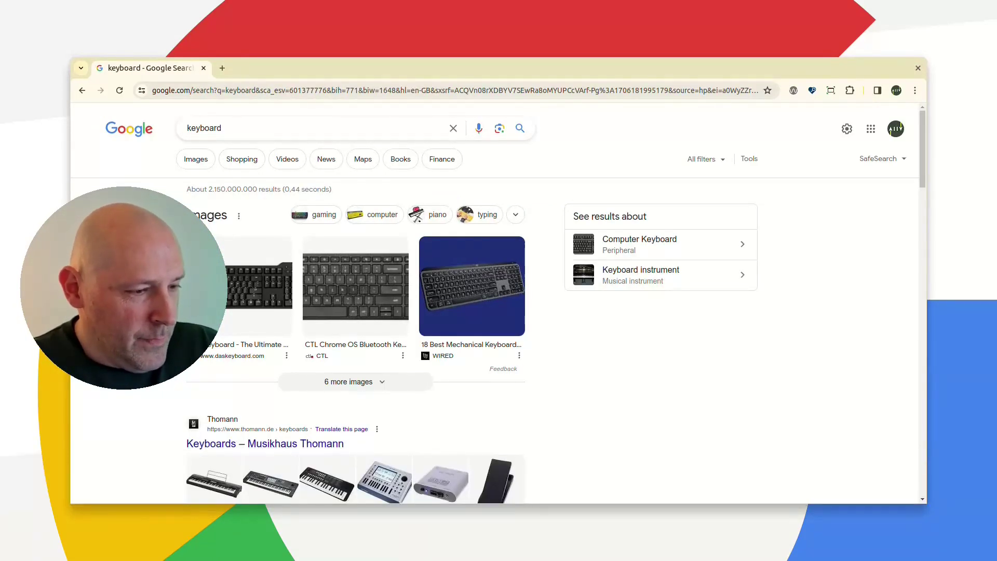
Move keyboard focus through the hidden skip links to Turn off continuous scrolling and Accessibility help.
{"action": "key", "text": "Tab"}
{"action": "key", "text": "Tab"}
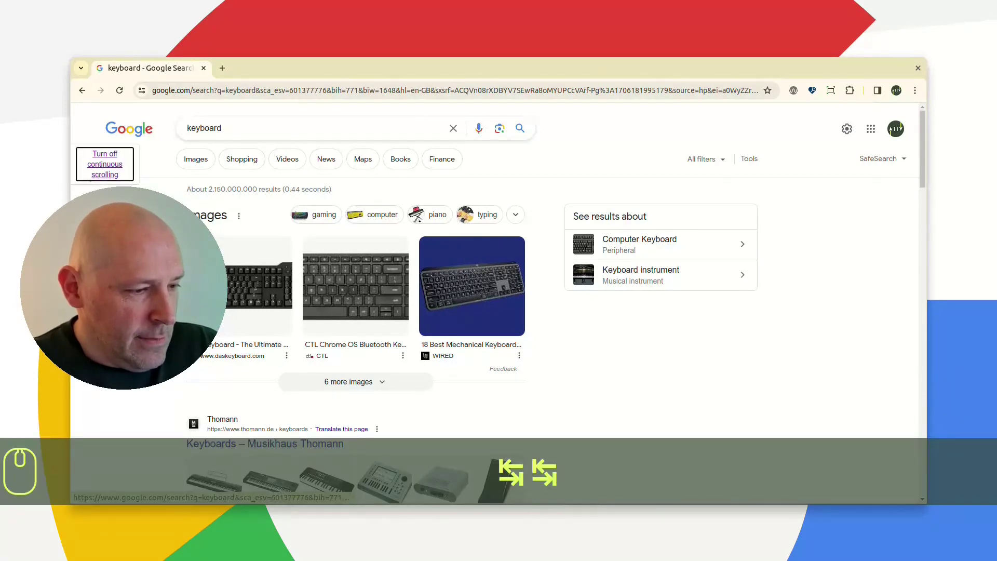
{"action": "key", "text": "Tab"}
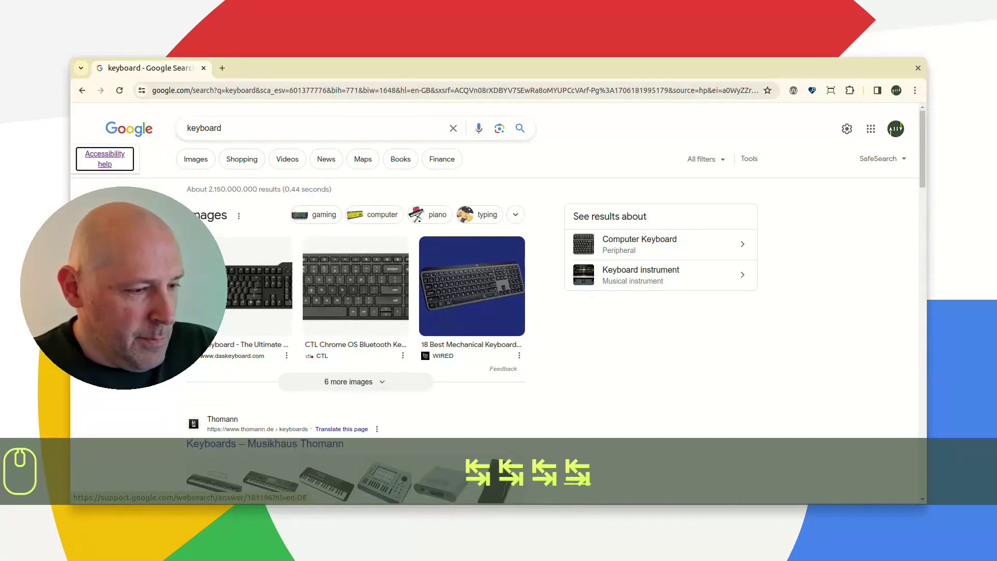
Move keyboard focus from Accessibility help through the search field controls to the header buttons of the results page.
{"action": "key", "text": "Tab"}
{"action": "key", "text": "Tab"}
{"action": "key", "text": "Tab"}
{"action": "key", "text": "Tab"}
{"action": "key", "text": "Tab"}
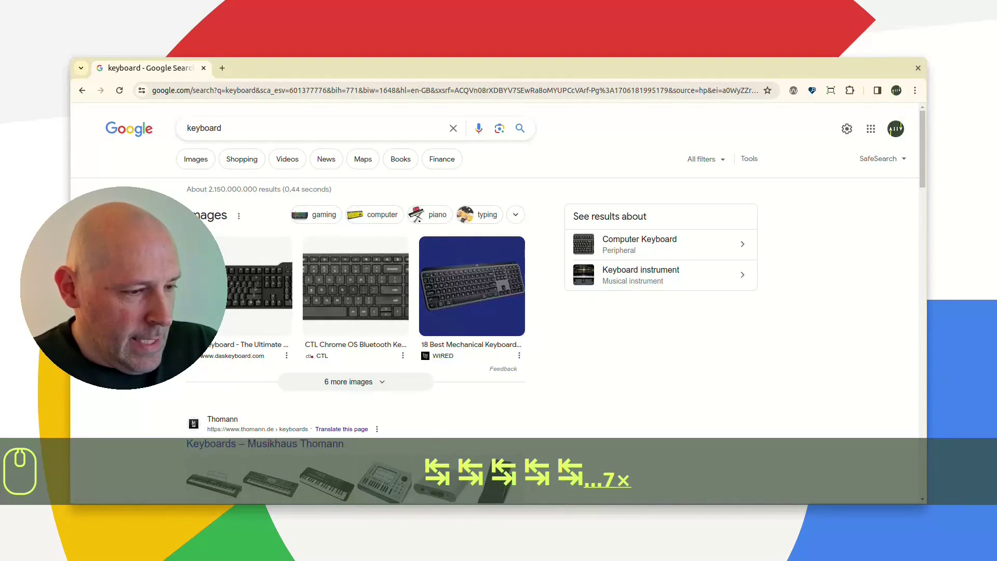
{"action": "key", "text": "Tab"}
{"action": "key", "text": "Tab"}
{"action": "key", "text": "Tab"}
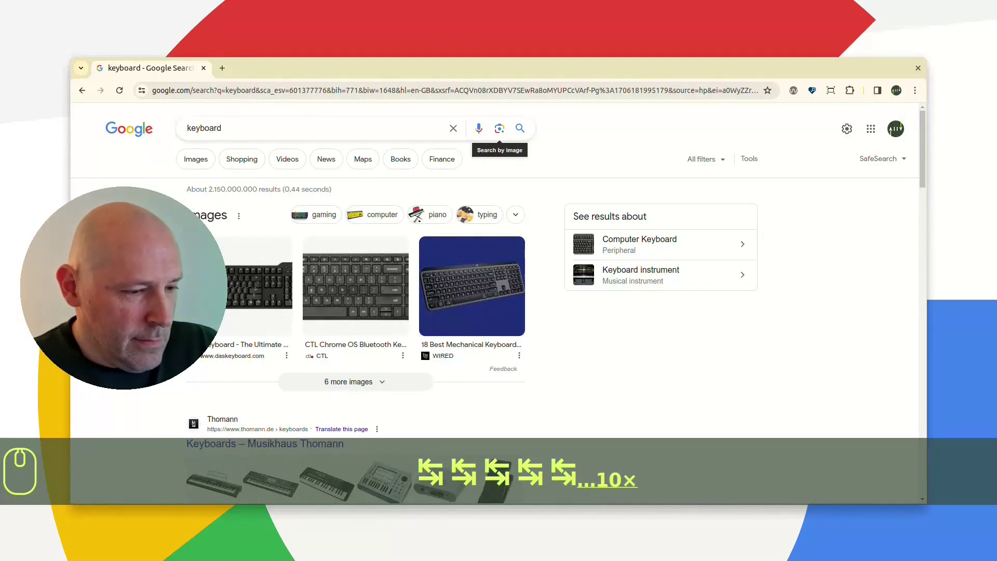
{"action": "key", "text": "Tab"}
{"action": "key", "text": "Tab"}
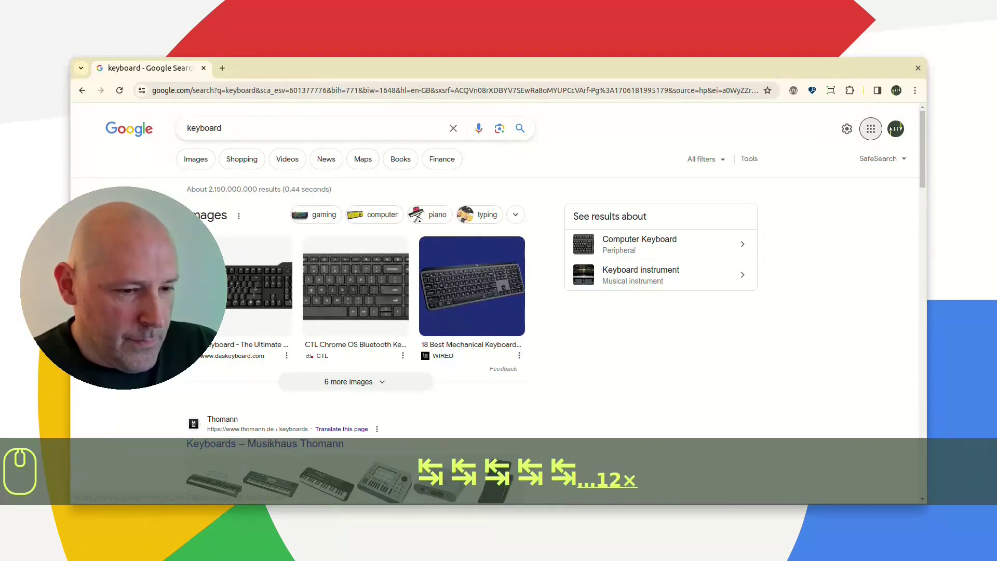
Move keyboard focus back and forth between Search, Quick Settings and Google apps, ending on the Google Account button.
{"action": "key", "text": "shift+Tab"}
{"action": "key", "text": "shift+Tab"}
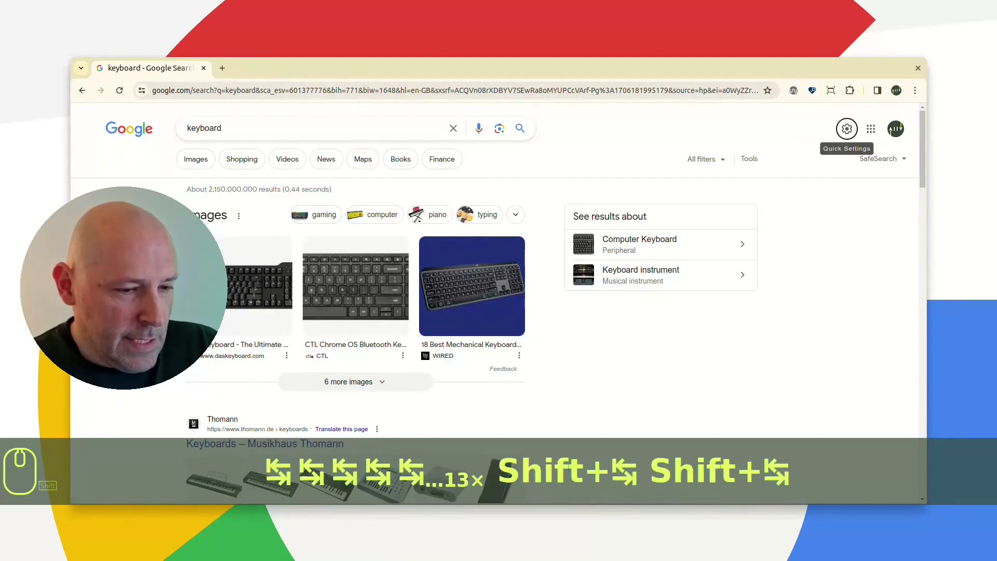
{"action": "key", "text": "shift+Tab"}
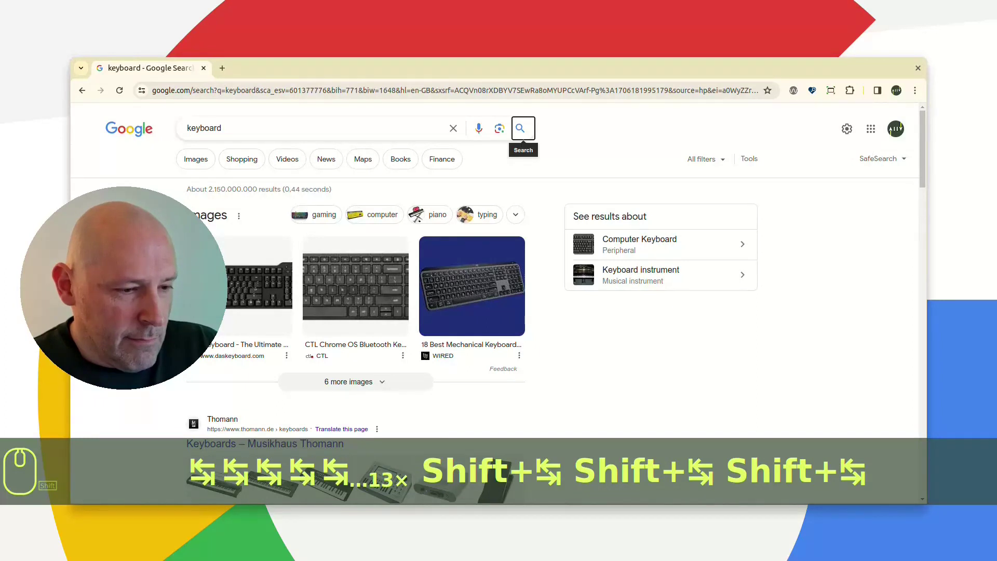
{"action": "key", "text": "Tab"}
{"action": "key", "text": "Tab"}
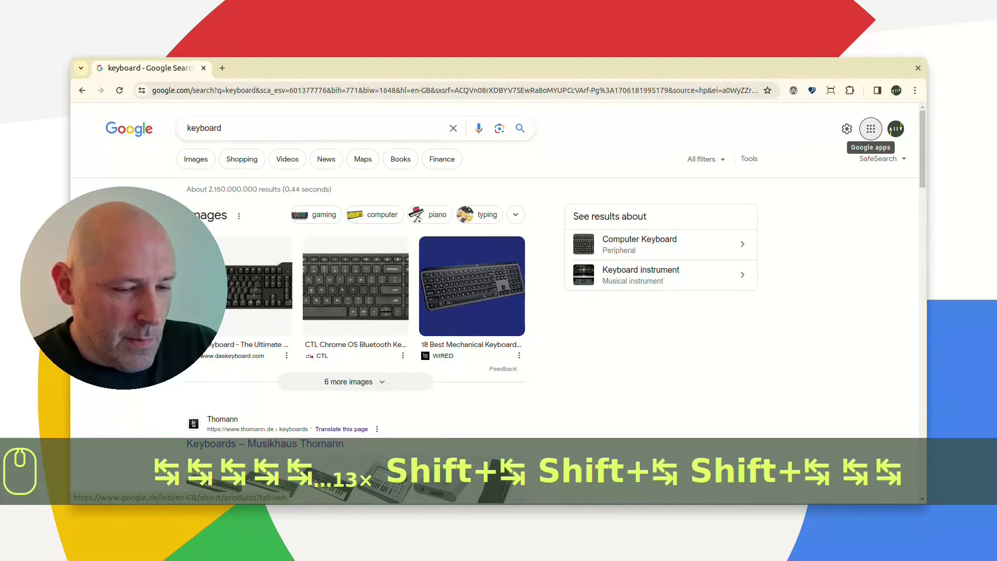
{"action": "key", "text": "shift+Tab"}
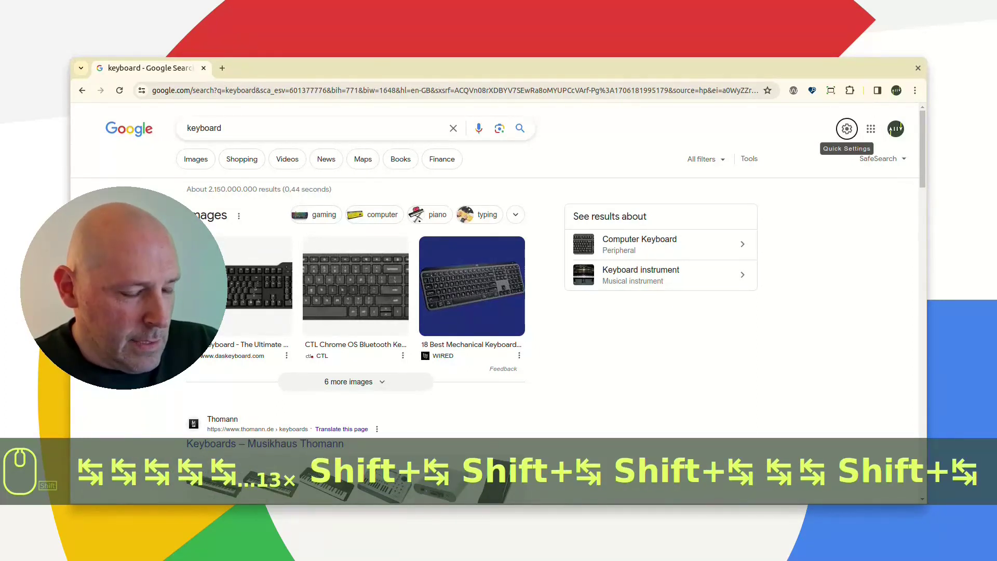
{"action": "key", "text": "Tab"}
{"action": "key", "text": "Tab"}
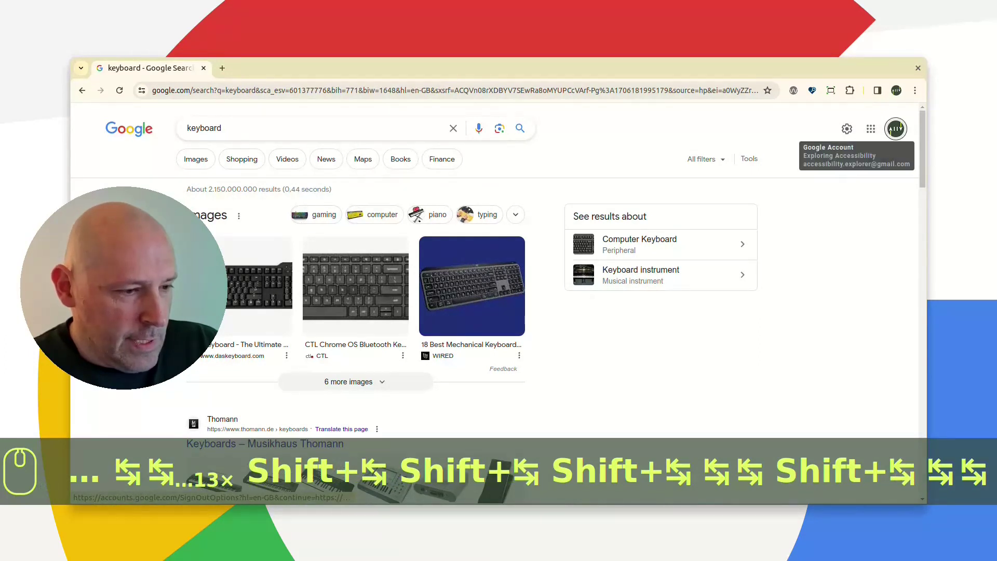
Move keyboard focus from the Google Account button through the result category filters to All filters.
{"action": "key", "text": "Tab"}
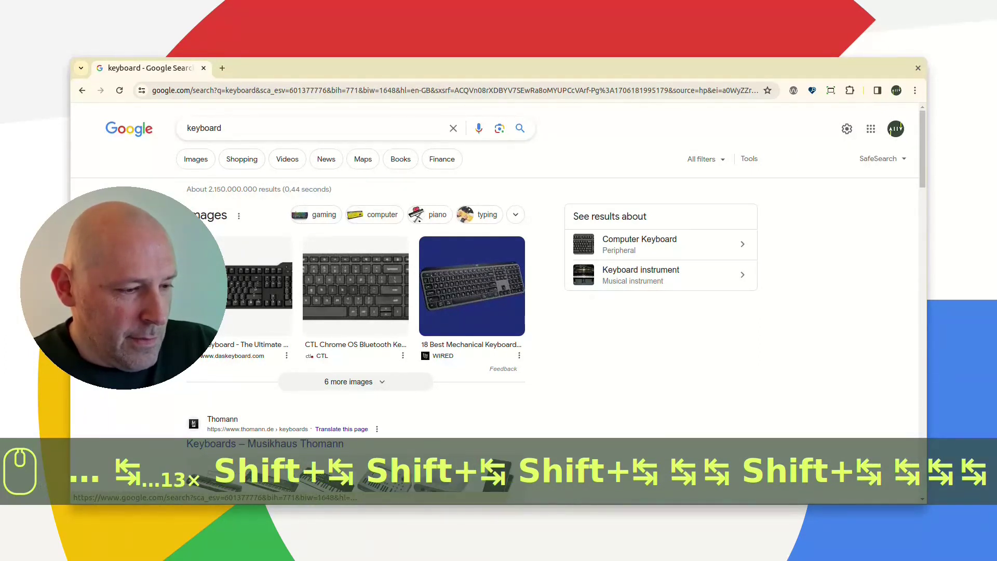
{"action": "key", "text": "Tab"}
{"action": "key", "text": "Tab"}
{"action": "key", "text": "Tab"}
{"action": "key", "text": "Tab"}
{"action": "key", "text": "Tab"}
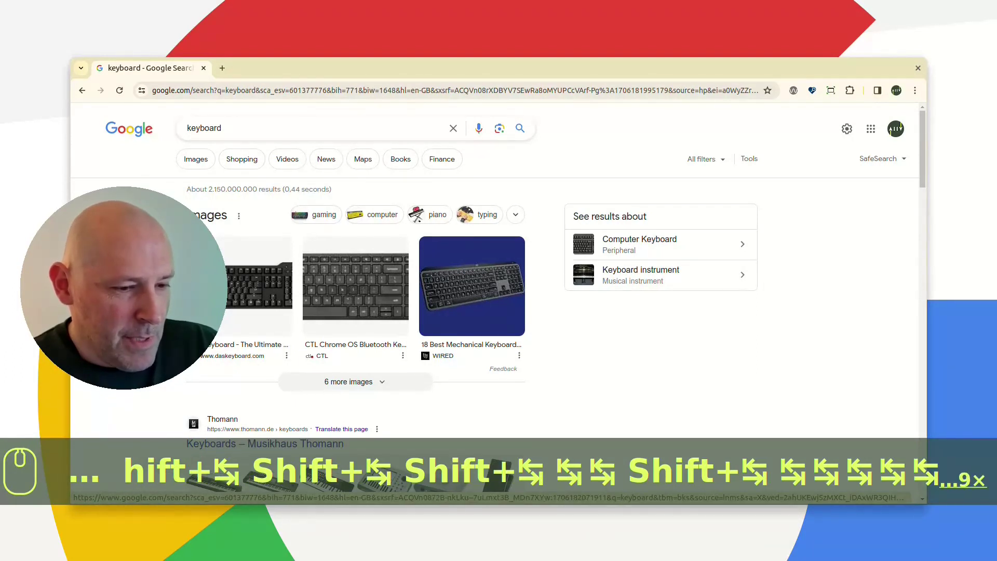
{"action": "key", "text": "Tab"}
{"action": "key", "text": "Tab"}
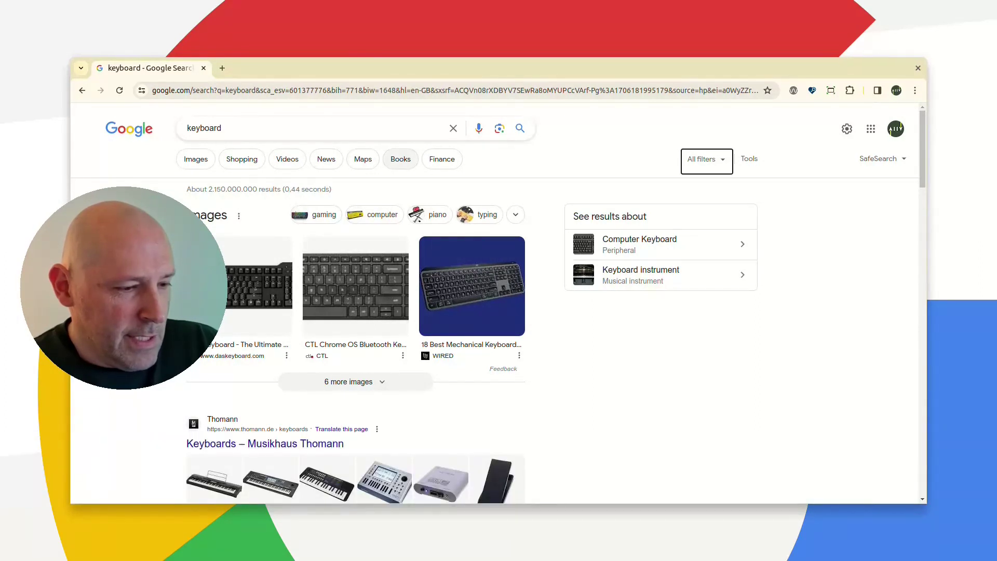
Move keyboard focus back from All filters to the Books category and open the book results.
{"action": "key", "text": "shift"}
{"action": "key", "text": "shift+Tab"}
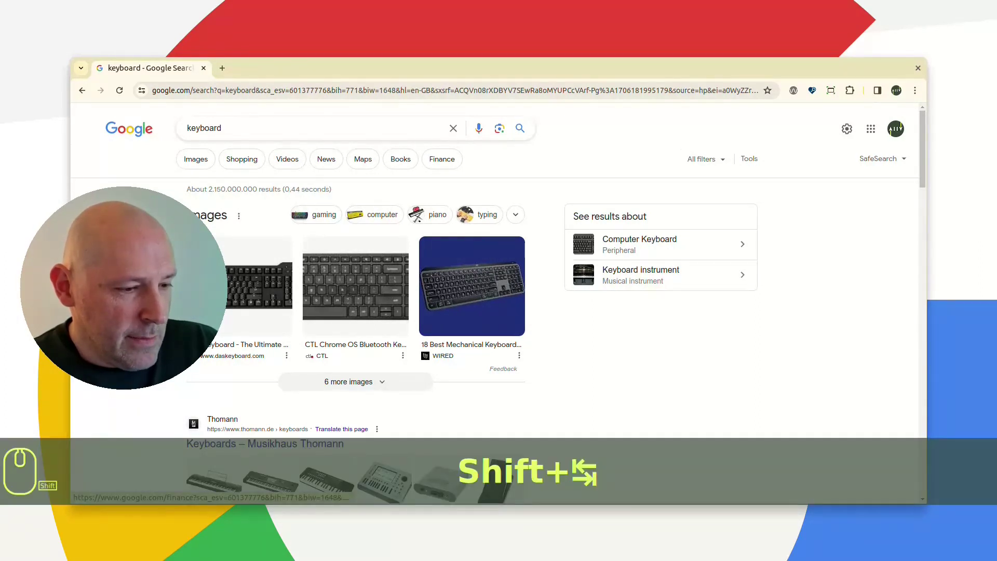
{"action": "key", "text": "shift+Tab"}
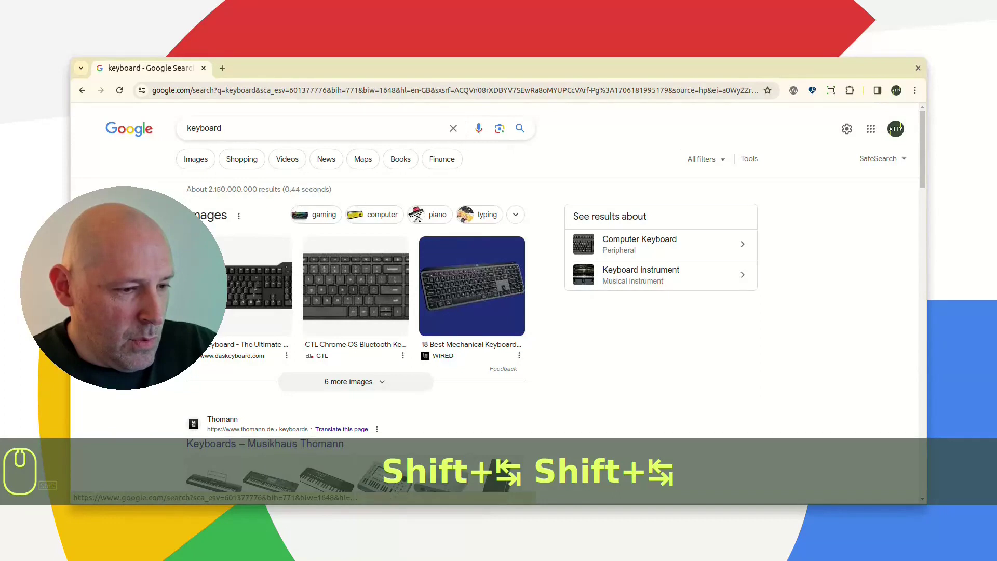
{"action": "key", "text": "Return"}
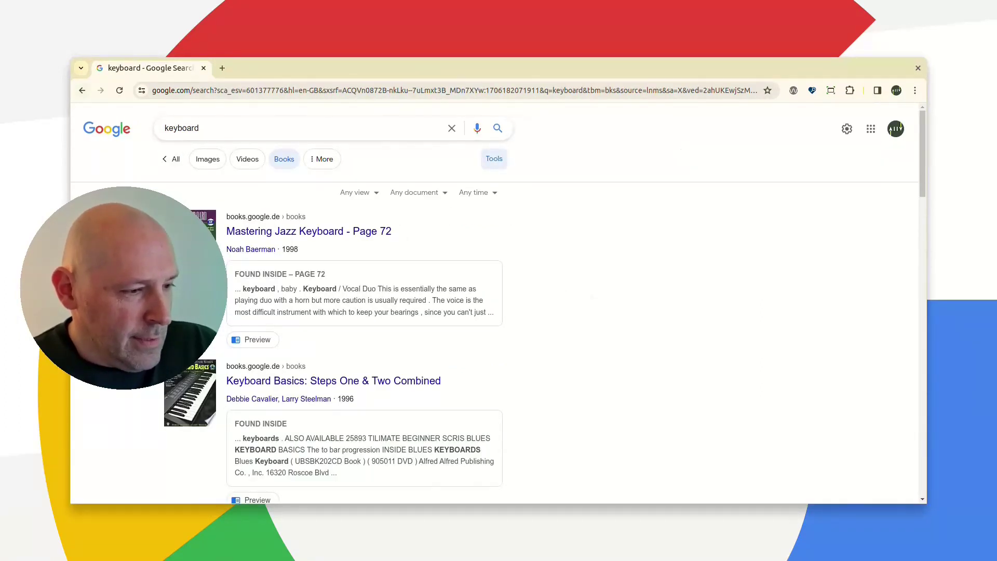
Return to the previous search results page and move keyboard focus forward through its first elements.
{"action": "key", "text": "alt+Left"}
{"action": "key", "text": "Tab"}
{"action": "key", "text": "Tab"}
{"action": "key", "text": "Tab"}
{"action": "key", "text": "Tab"}
{"action": "key", "text": "Tab"}
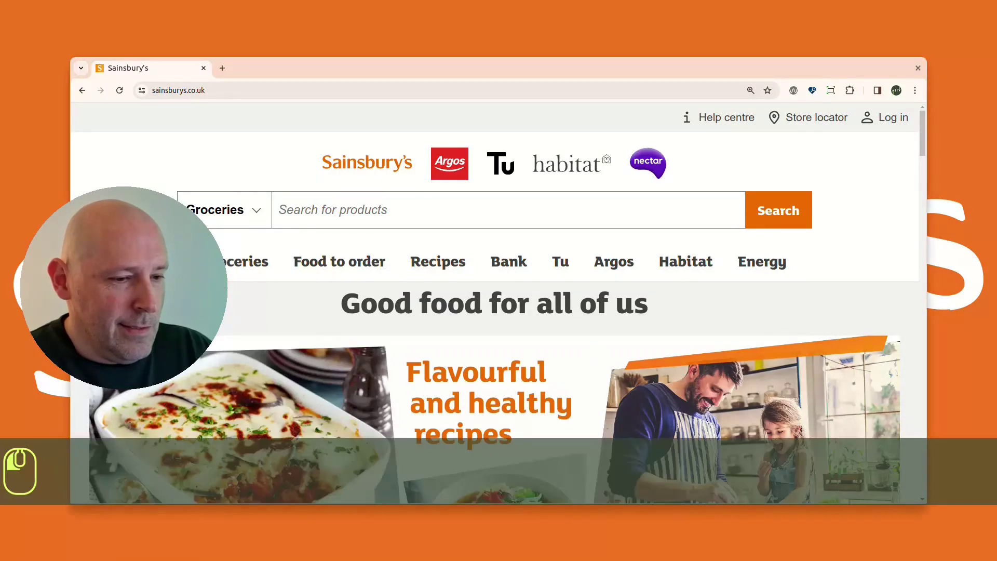
Move keyboard focus on the Sainsbury's home page through Help centre and Store locator to Log in.
{"action": "key", "text": "Tab"}
{"action": "key", "text": "Tab"}
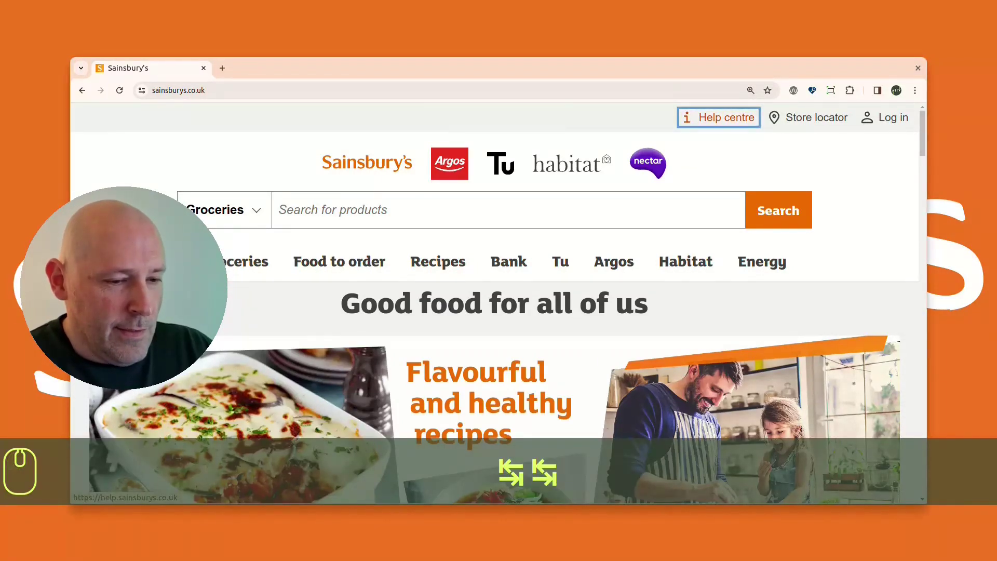
{"action": "key", "text": "Tab"}
{"action": "key", "text": "Tab"}
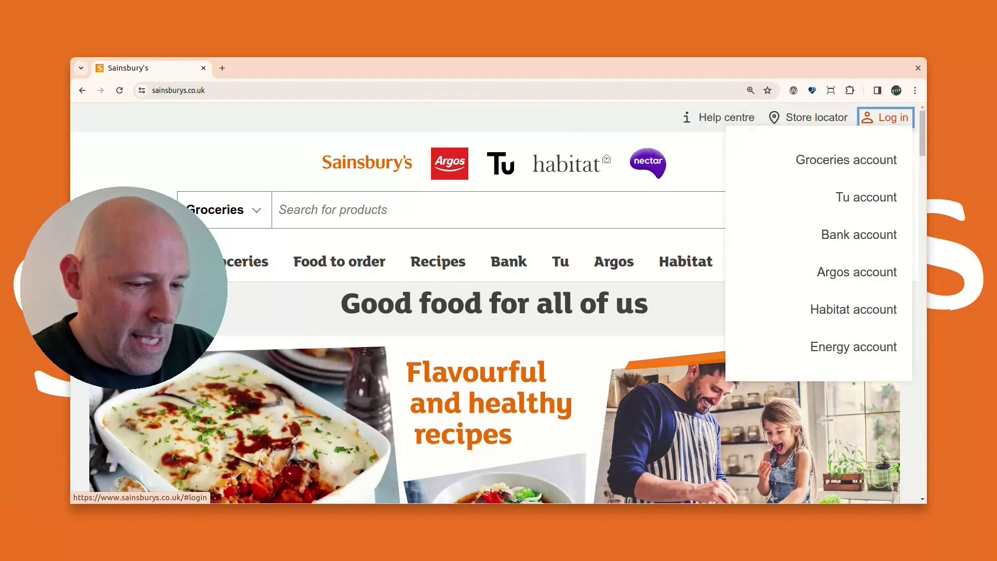
Try to move down and up through the account options in the expanded Log in menu.
{"action": "scroll", "coordinate": [492, 301], "scroll_direction": "down", "scroll_amount": 5}
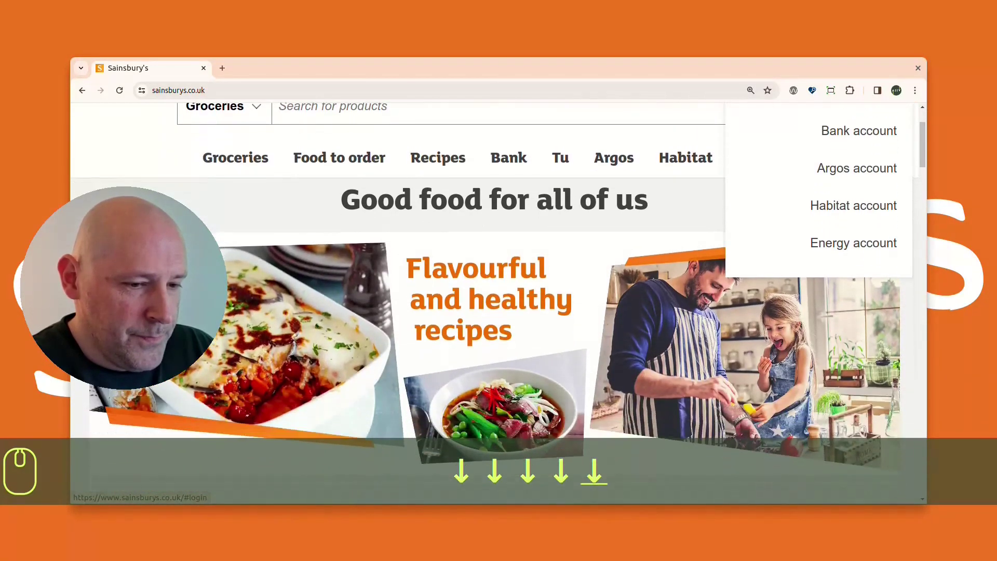
{"action": "scroll", "coordinate": [493, 302], "scroll_direction": "down", "scroll_amount": 3}
{"action": "scroll", "coordinate": [493, 301], "scroll_direction": "up", "scroll_amount": 7}
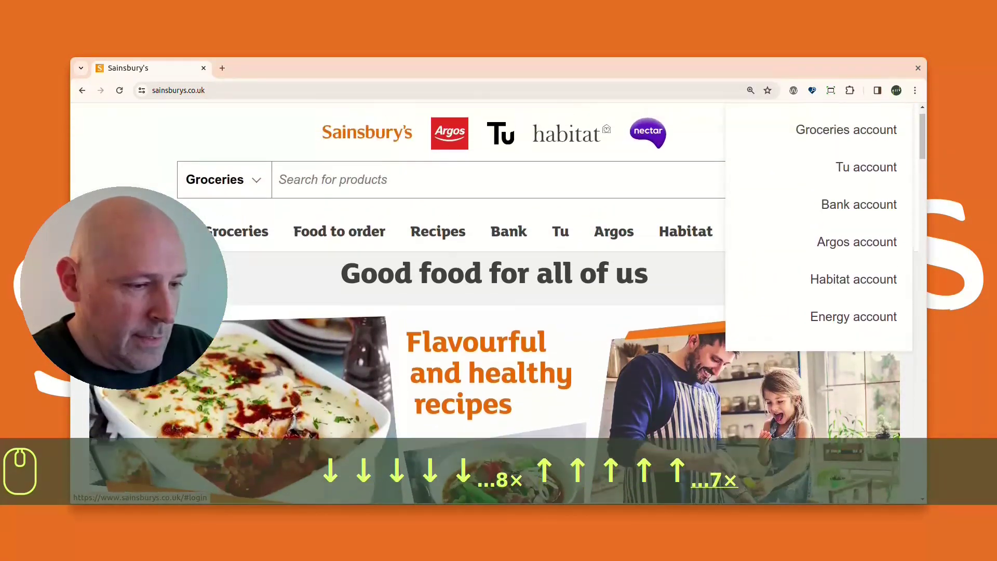
{"action": "scroll", "coordinate": [493, 302], "scroll_direction": "up", "scroll_amount": 2}
Move keyboard focus from Log in through the brand logos to the Nectar logo.
{"action": "key", "text": "Tab"}
{"action": "key", "text": "Tab"}
{"action": "key", "text": "Tab"}
{"action": "key", "text": "Tab"}
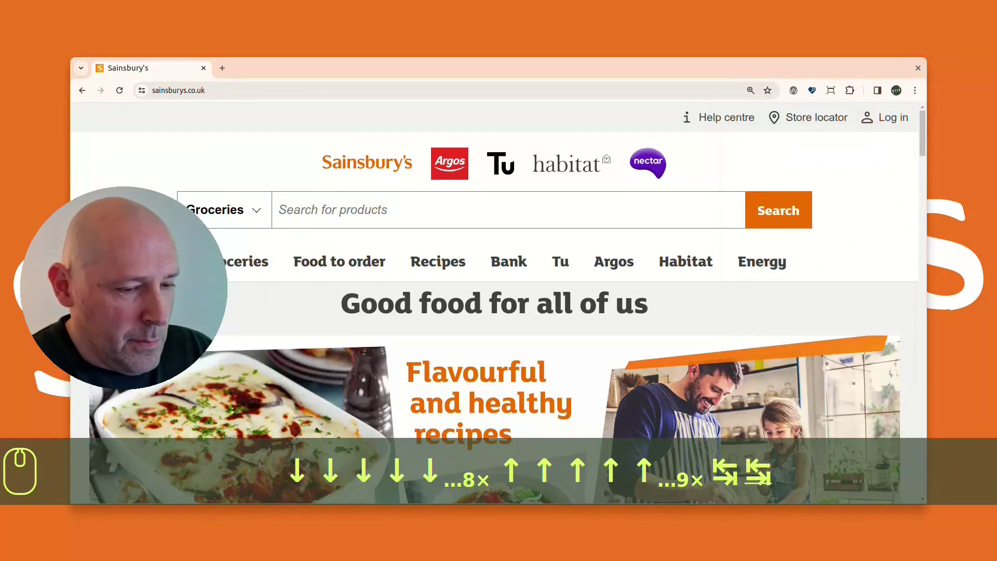
{"action": "key", "text": "Tab"}
{"action": "key", "text": "Tab"}
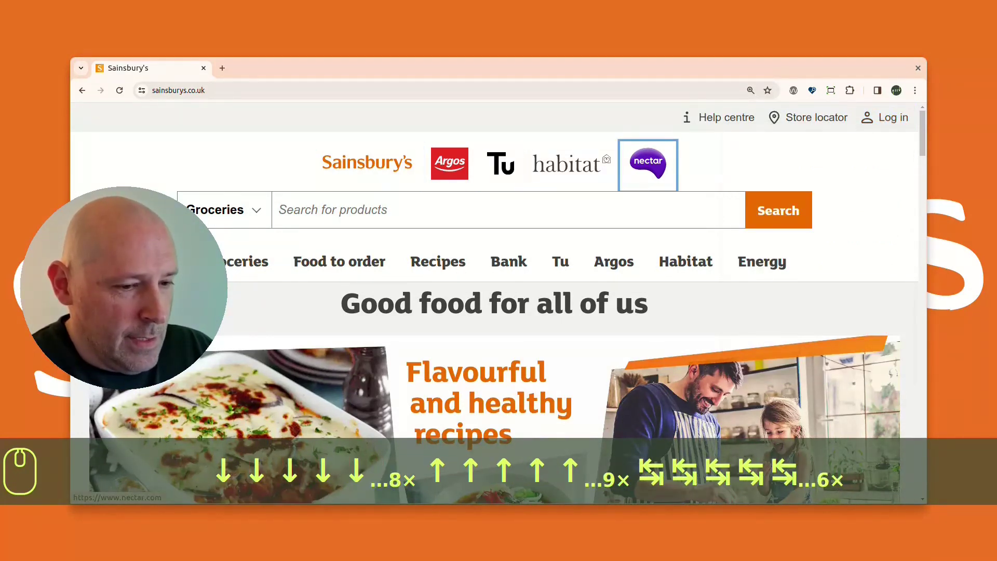
Move keyboard focus from the Nectar logo back past the Sainsbury's logo to Log in.
{"action": "key", "text": "shift+Tab"}
{"action": "key", "text": "shift+Tab"}
{"action": "key", "text": "shift+Tab"}
{"action": "key", "text": "shift+Tab"}
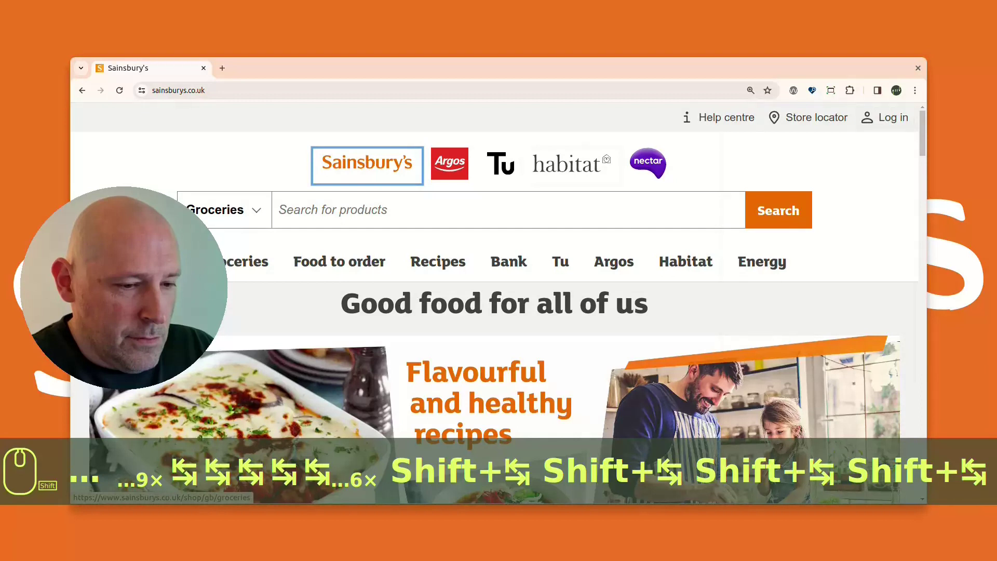
{"action": "key", "text": "shift+Tab"}
Try again to reach the Log in menu's account options while it has keyboard focus.
{"action": "key", "text": "Down"}
{"action": "key", "text": "Down"}
{"action": "key", "text": "Down"}
{"action": "key", "text": "Down"}
{"action": "key", "text": "Up"}
{"action": "key", "text": "Up"}
{"action": "key", "text": "Up"}
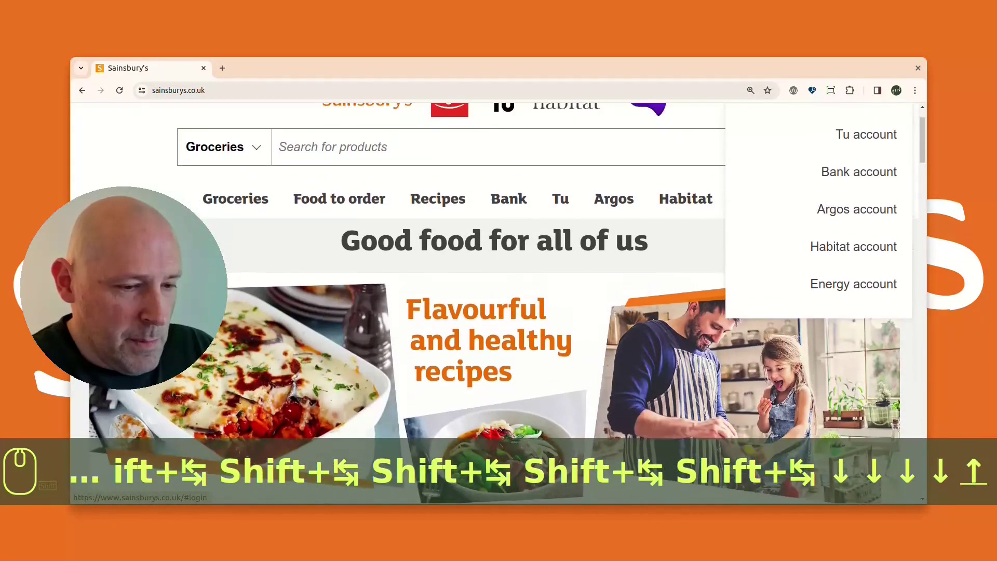
{"action": "key", "text": "Up"}
{"action": "key", "text": "Up"}
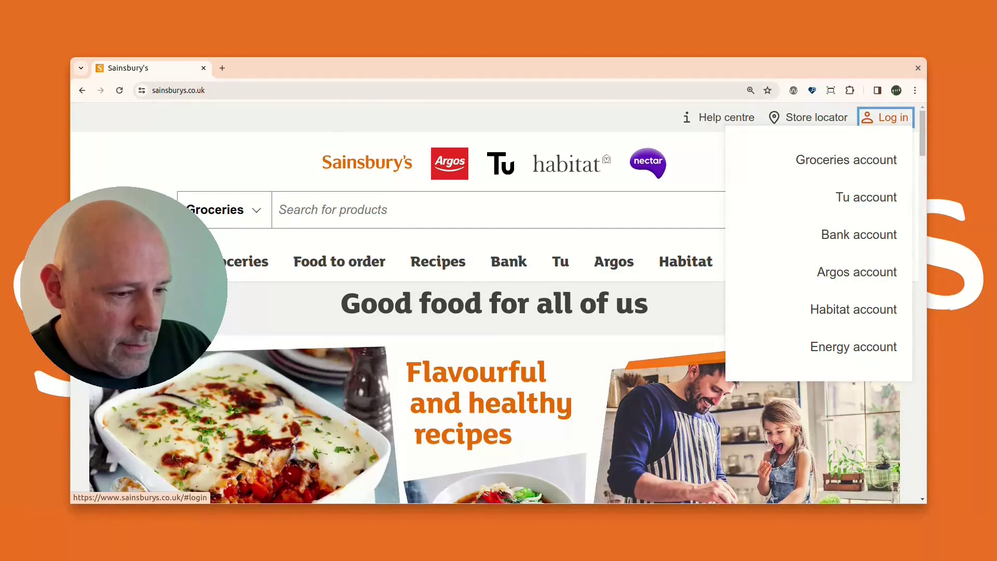
Move keyboard focus off the Log in menu and back past Skip to main content to Terms & Conditions in the footer.
{"action": "key", "text": "Tab"}
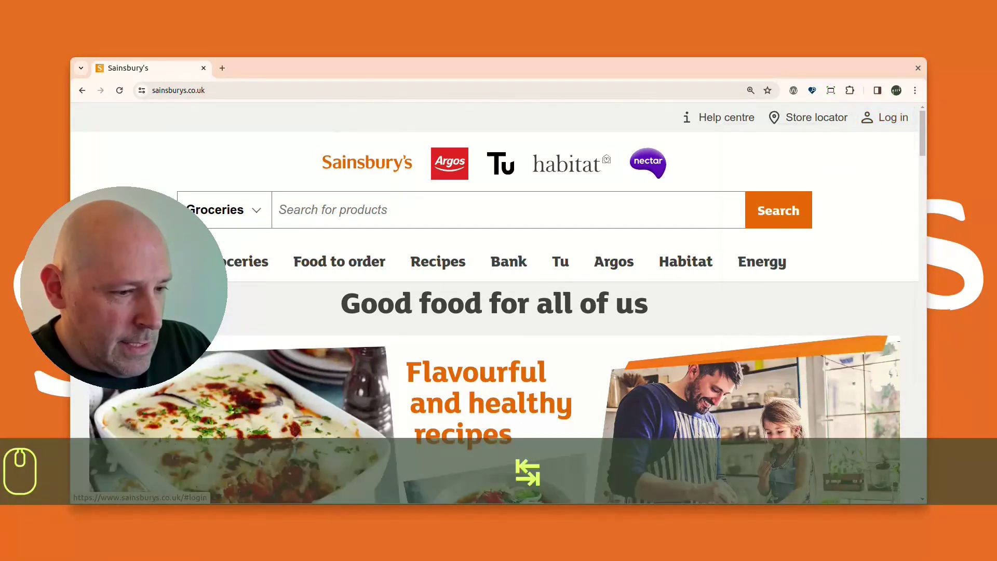
{"action": "key", "text": "shift+Tab"}
{"action": "key", "text": "shift+Tab"}
{"action": "key", "text": "shift+Tab"}
{"action": "key", "text": "shift+Tab"}
{"action": "key", "text": "shift+Tab"}
{"action": "key", "text": "shift+Tab"}
{"action": "key", "text": "shift+Tab"}
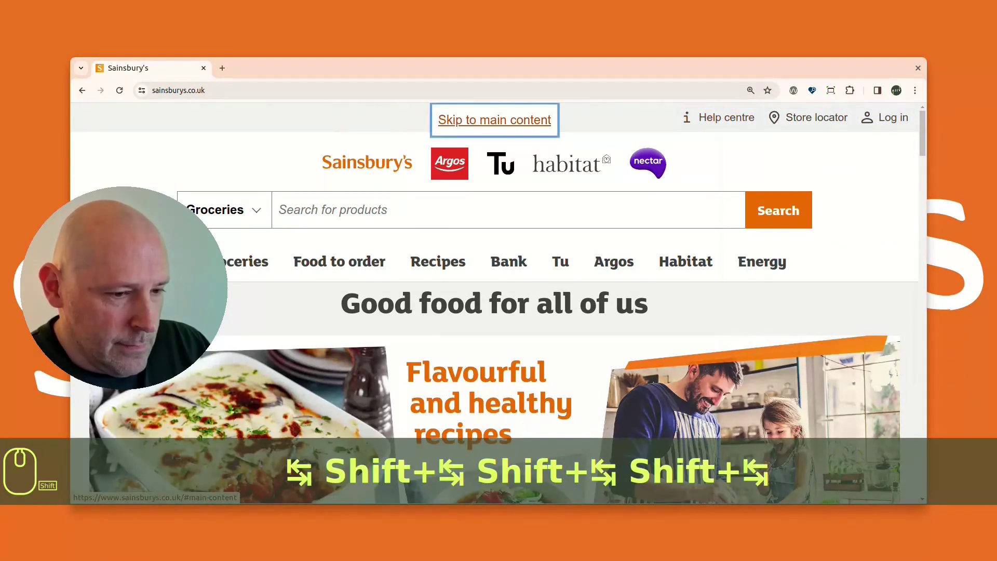
{"action": "key", "text": "shift+Tab"}
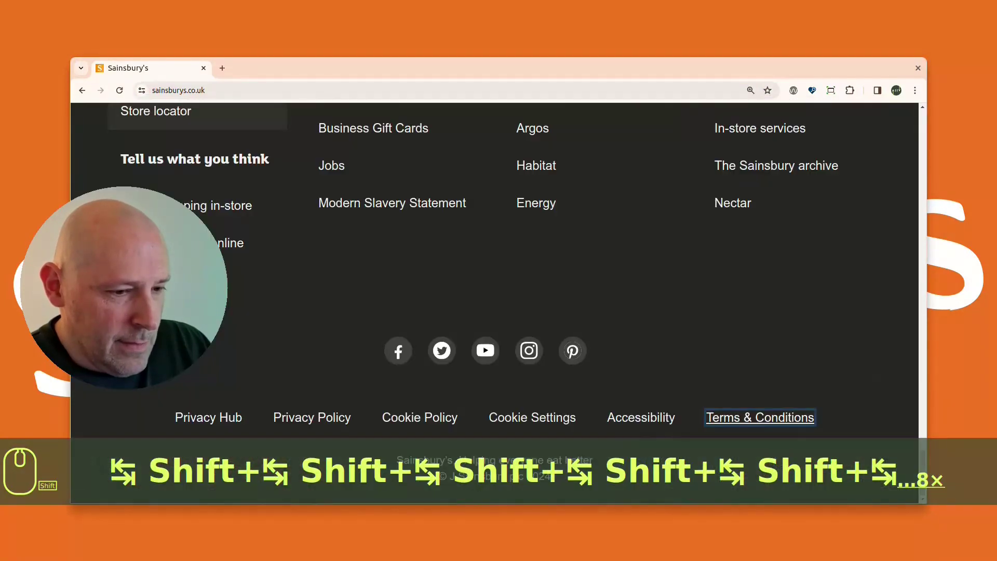
Move keyboard focus from Terms & Conditions forward through the browser controls and page header to the Habitat logo.
{"action": "key", "text": "Tab"}
{"action": "key", "text": "Tab"}
{"action": "key", "text": "Tab"}
{"action": "key", "text": "Tab"}
{"action": "key", "text": "Tab"}
{"action": "key", "text": "Tab"}
{"action": "key", "text": "Tab"}
{"action": "key", "text": "Tab"}
{"action": "key", "text": "Tab"}
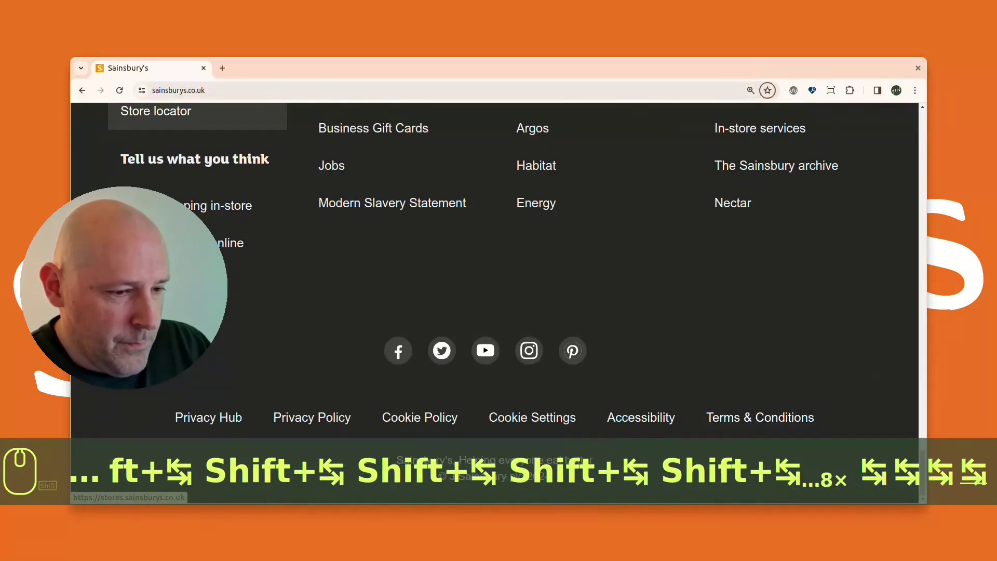
{"action": "key", "text": "Tab"}
{"action": "key", "text": "Tab"}
{"action": "key", "text": "Tab"}
{"action": "key", "text": "Tab"}
{"action": "key", "text": "Tab"}
{"action": "key", "text": "Tab"}
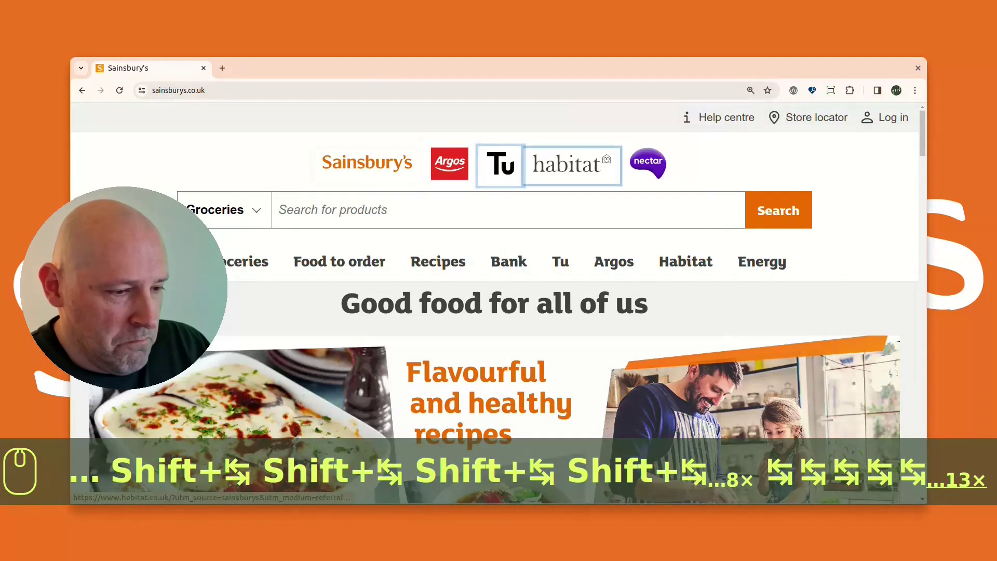
Move keyboard focus from the Habitat logo back past the Argos and Sainsbury's logos to Log in.
{"action": "key", "text": "shift+Tab"}
{"action": "key", "text": "shift+Tab"}
{"action": "key", "text": "shift+Tab"}
{"action": "key", "text": "shift+Tab"}
{"action": "key", "text": "shift+Tab"}
{"action": "key", "text": "shift+Tab"}
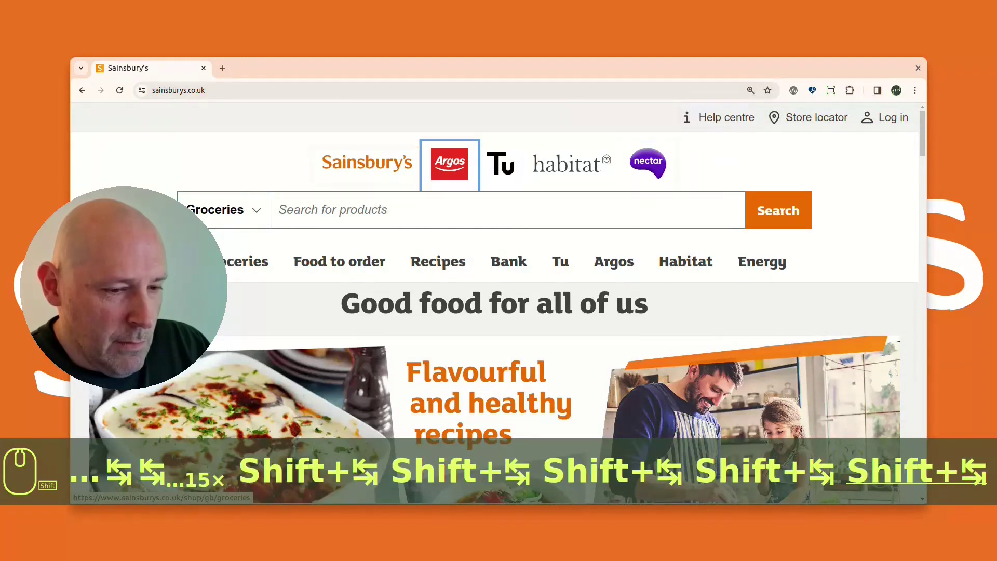
Test once more whether the account options under Log in can be reached from the keyboard.
{"action": "key", "text": "Down"}
{"action": "key", "text": "Down"}
{"action": "key", "text": "Down"}
{"action": "key", "text": "Up"}
{"action": "key", "text": "Up"}
{"action": "key", "text": "Up"}
{"action": "key", "text": "Up"}
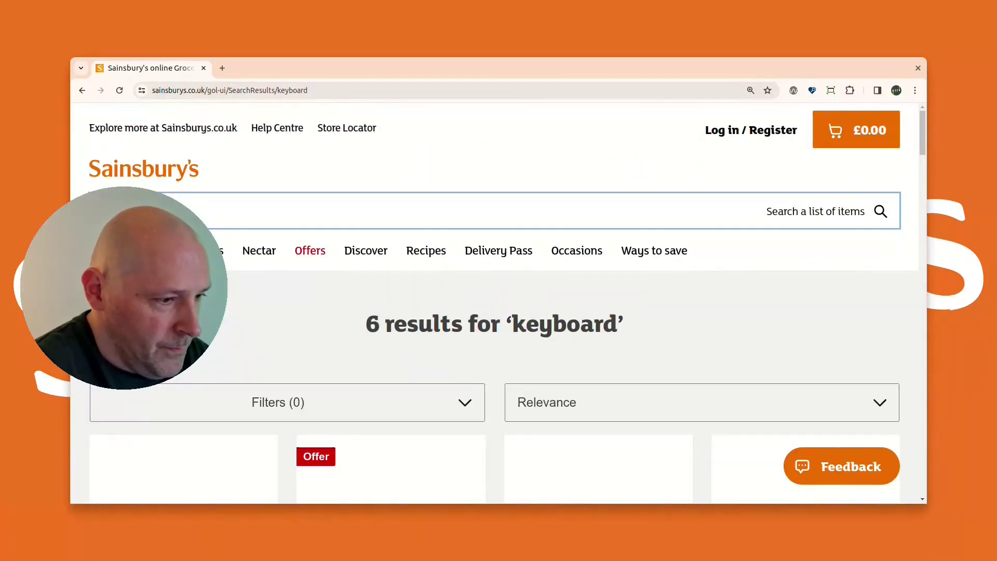
Search the Sainsbury's groceries site for "biscuits".
{"action": "type", "text": "biscuits"}
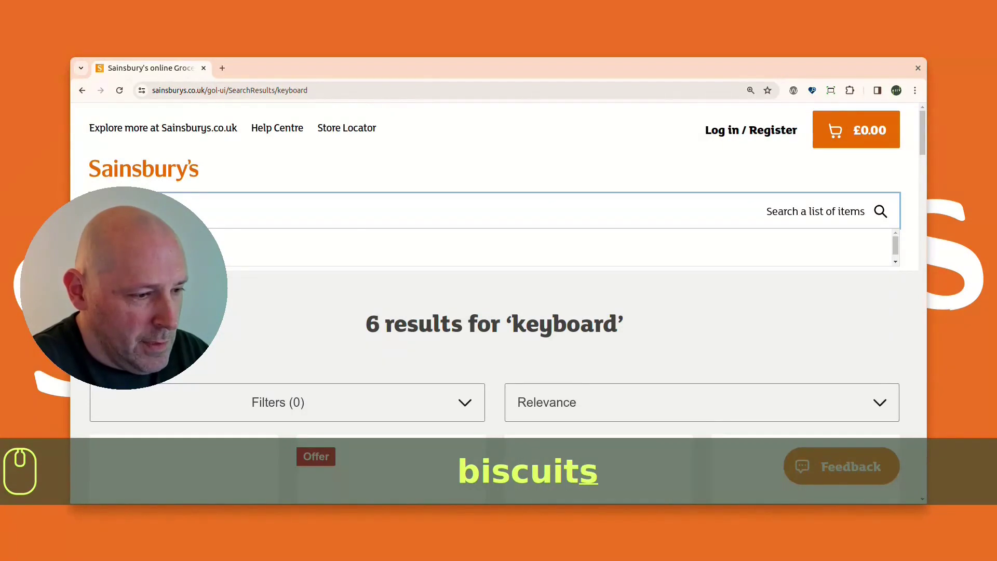
{"action": "key", "text": "Return"}
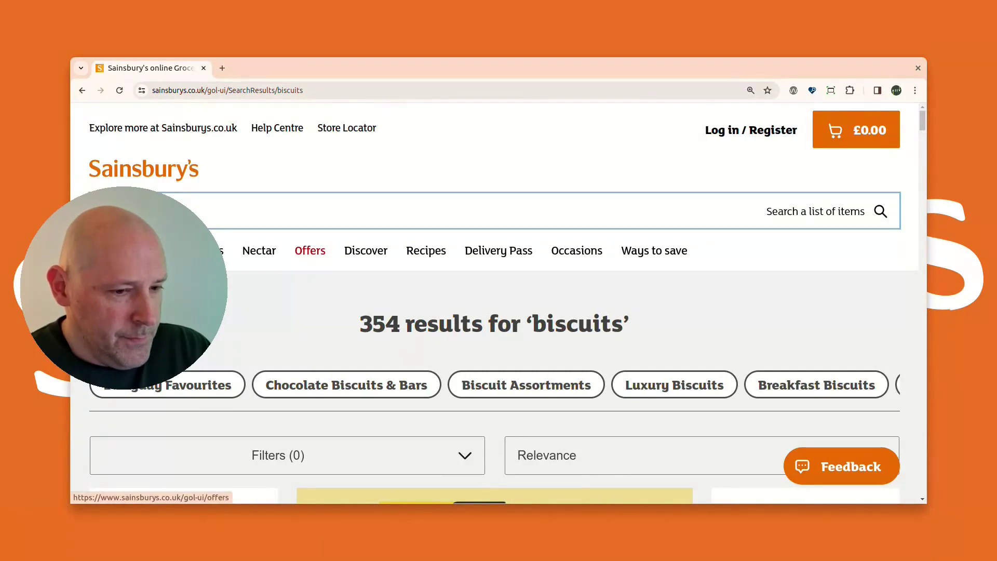
Move keyboard focus from the search area through the header navigation to the biscuit category links, checking focus visibility around the sticky header.
{"action": "key", "text": "Tab"}
{"action": "key", "text": "Tab"}
{"action": "key", "text": "Tab"}
{"action": "key", "text": "Tab"}
{"action": "key", "text": "Tab"}
{"action": "key", "text": "Tab"}
{"action": "key", "text": "Tab"}
{"action": "key", "text": "Tab"}
{"action": "key", "text": "Tab"}
{"action": "key", "text": "Tab"}
{"action": "key", "text": "Tab"}
{"action": "key", "text": "Tab"}
{"action": "scroll", "coordinate": [494, 364], "scroll_direction": "down", "scroll_amount": 2}
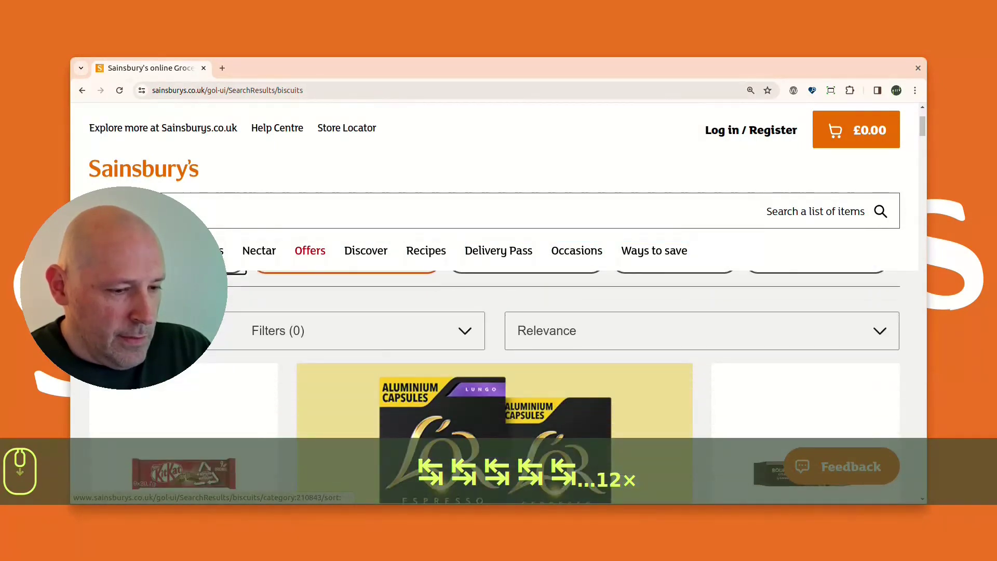
{"action": "scroll", "coordinate": [494, 364], "scroll_direction": "up", "scroll_amount": 2}
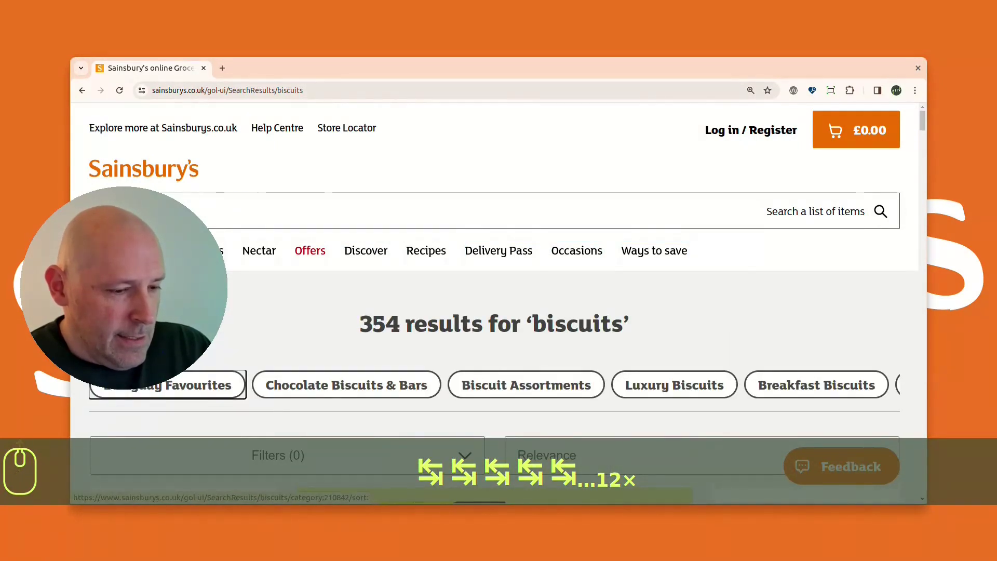
{"action": "scroll", "coordinate": [494, 364], "scroll_direction": "down", "scroll_amount": 2}
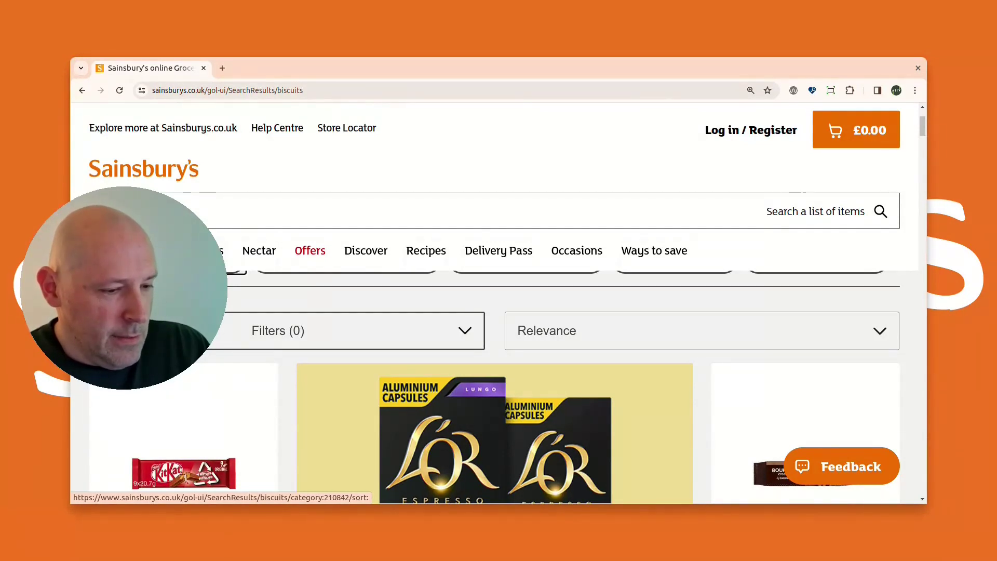
Move keyboard focus past the remaining biscuit category links to Filters and open the Categories & Filters panel.
{"action": "key", "text": "Tab"}
{"action": "key", "text": "Tab"}
{"action": "key", "text": "Tab"}
{"action": "key", "text": "Tab"}
{"action": "key", "text": "Tab"}
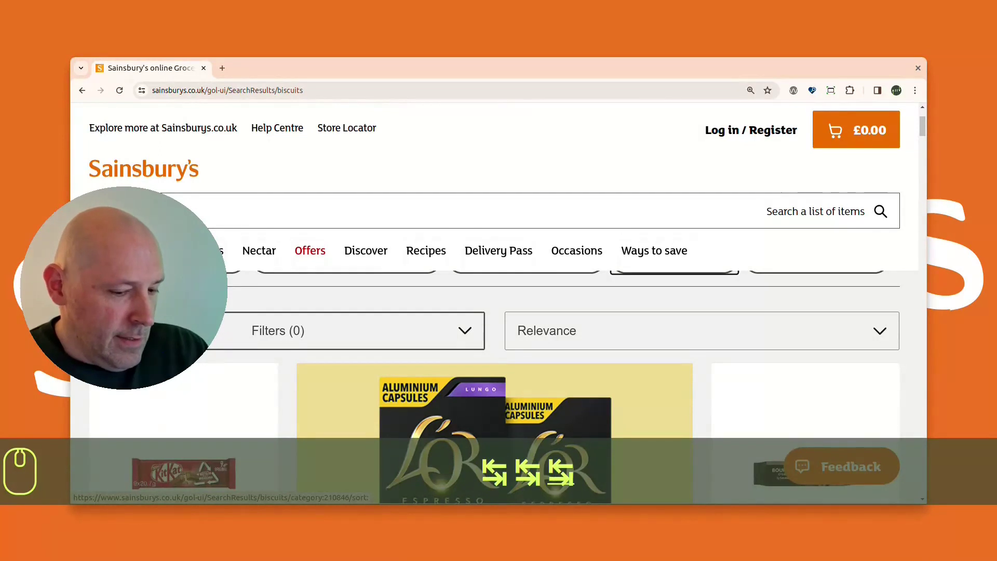
{"action": "key", "text": "Tab"}
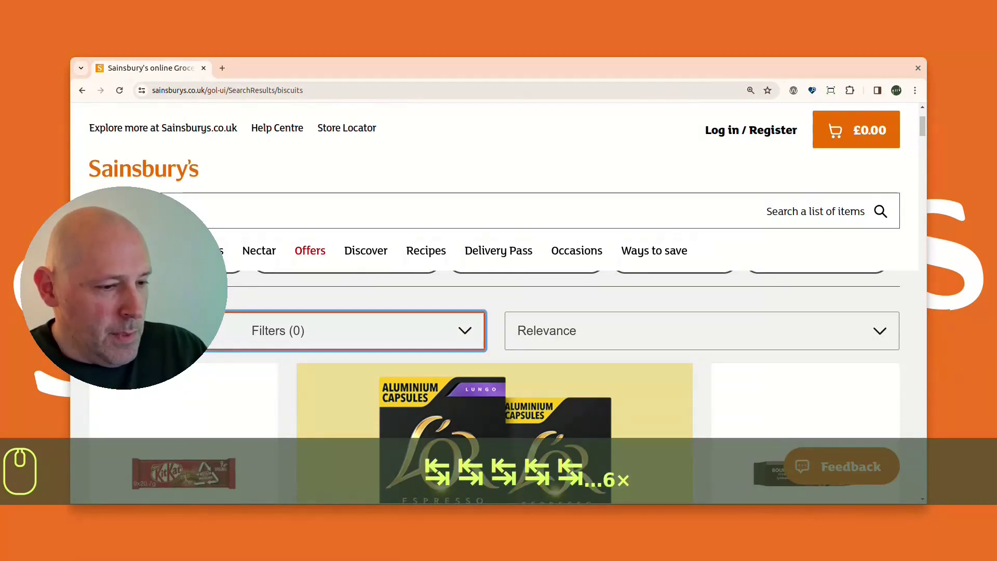
{"action": "key", "text": "Return"}
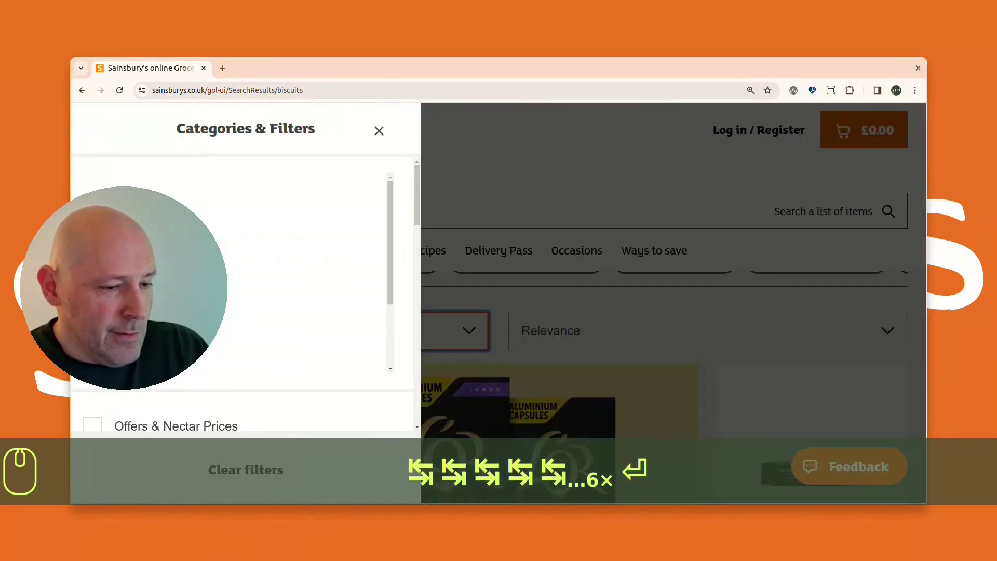
Test where keyboard focus goes with the filters panel open, moving past the Relevance sort control to the Kit Kat product.
{"action": "key", "text": "Tab"}
{"action": "key", "text": "Tab"}
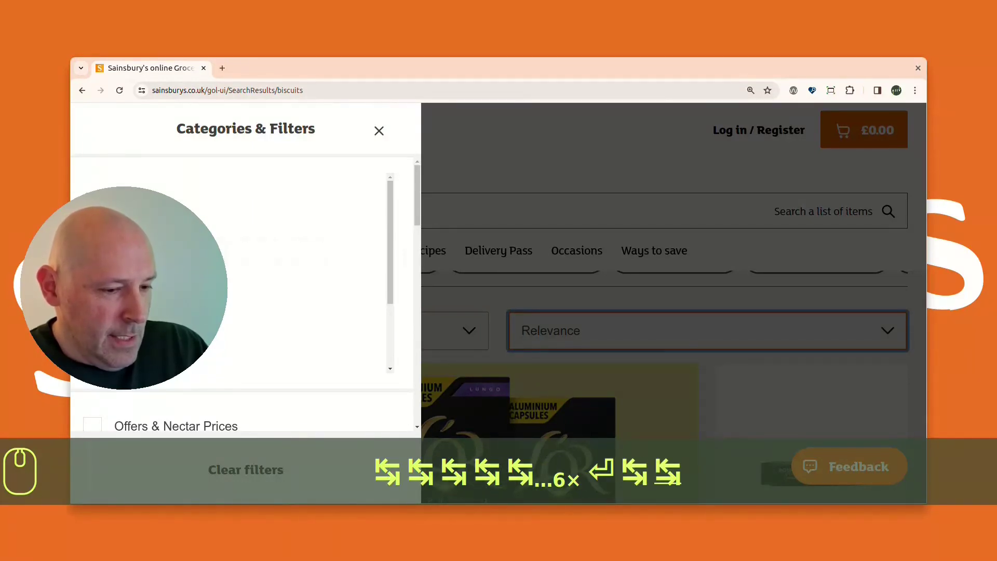
{"action": "key", "text": "Tab"}
{"action": "key", "text": "Tab"}
{"action": "key", "text": "Tab"}
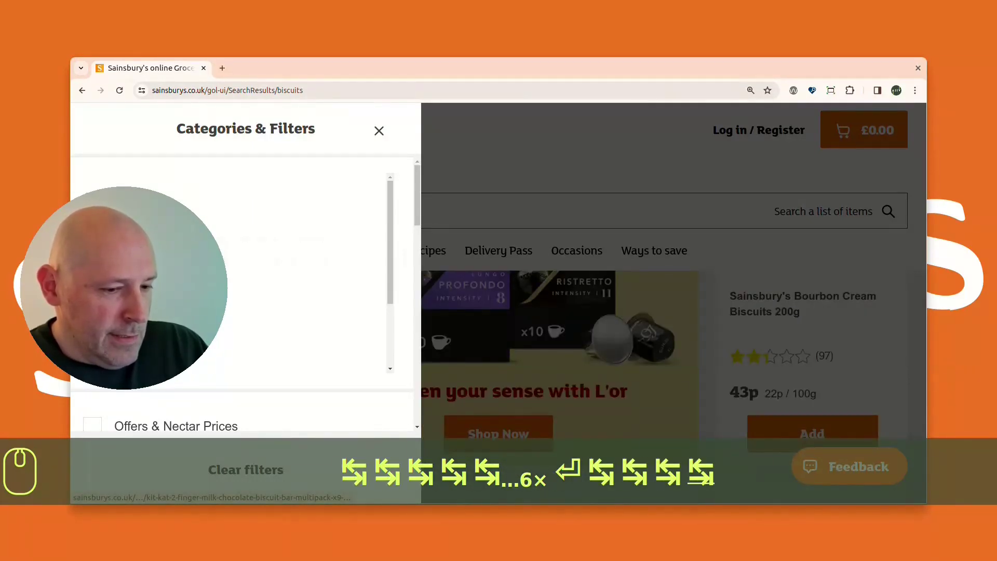
Move keyboard focus through the products behind the open filters panel to the Jammie Dodgers Biscuits link.
{"action": "key", "text": "Tab"}
{"action": "key", "text": "Tab"}
{"action": "key", "text": "Tab"}
{"action": "key", "text": "Tab"}
{"action": "key", "text": "Tab"}
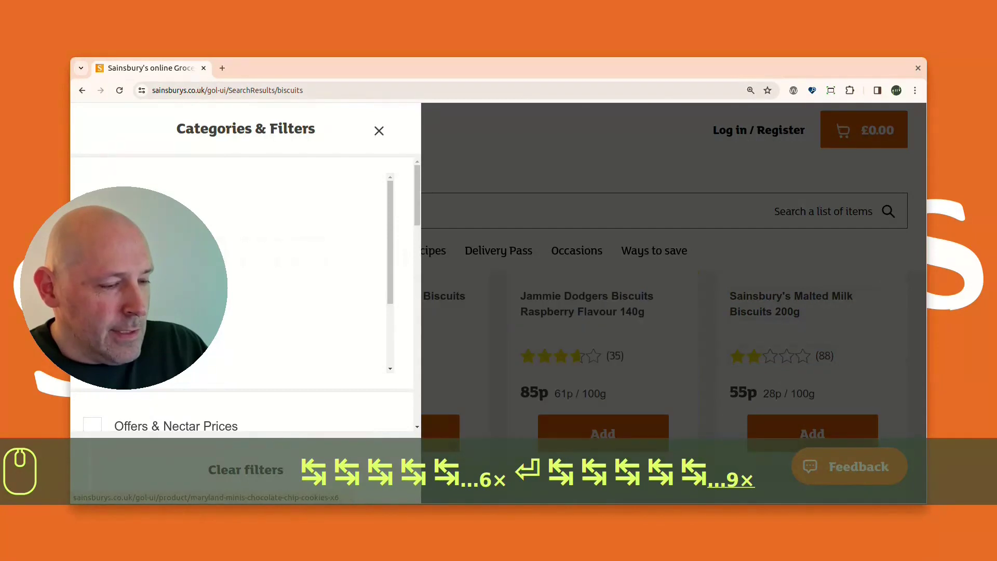
{"action": "key", "text": "Tab"}
{"action": "key", "text": "Tab"}
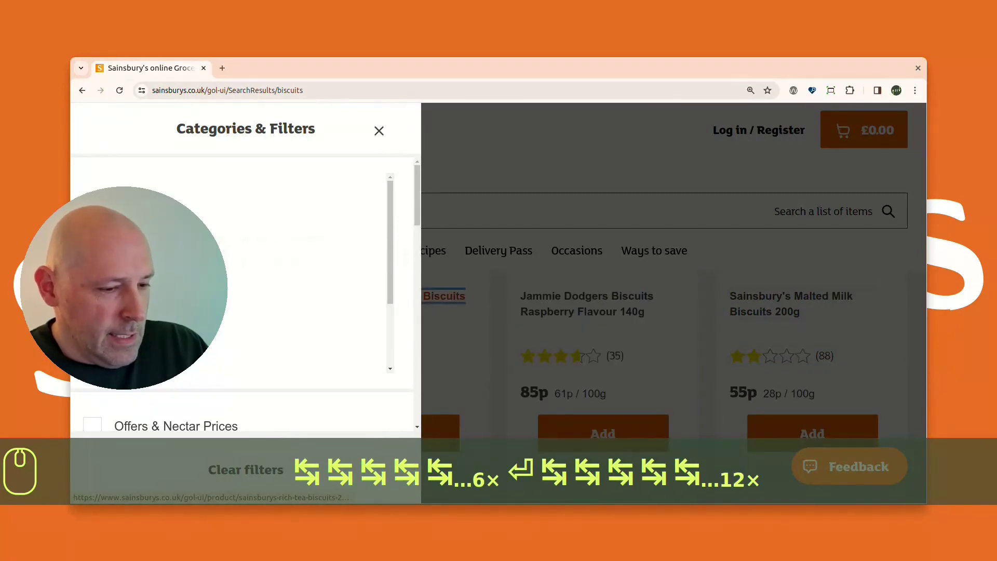
{"action": "key", "text": "Tab"}
{"action": "key", "text": "Tab"}
{"action": "key", "text": "Tab"}
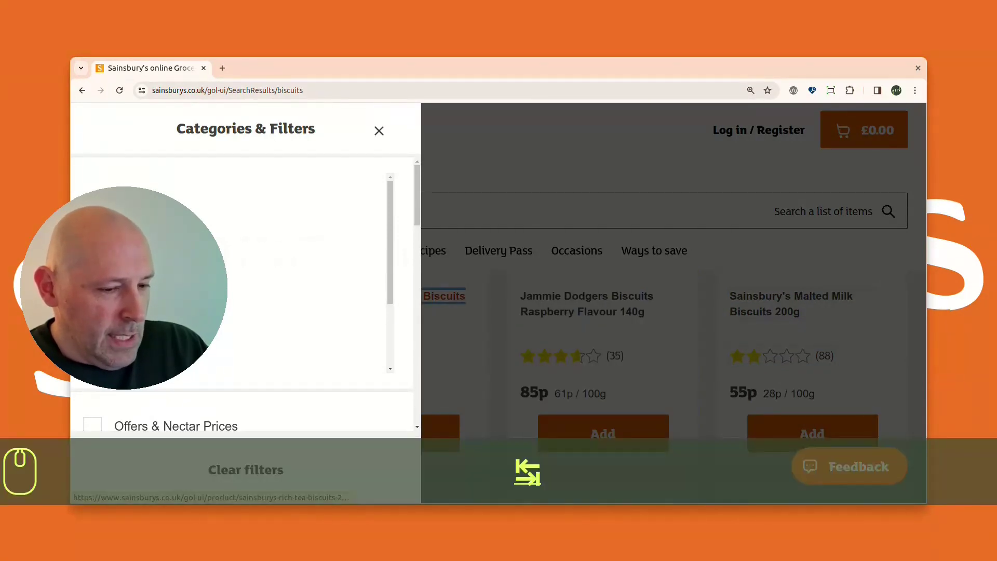
{"action": "key", "text": "Tab"}
{"action": "key", "text": "Tab"}
{"action": "key", "text": "Tab"}
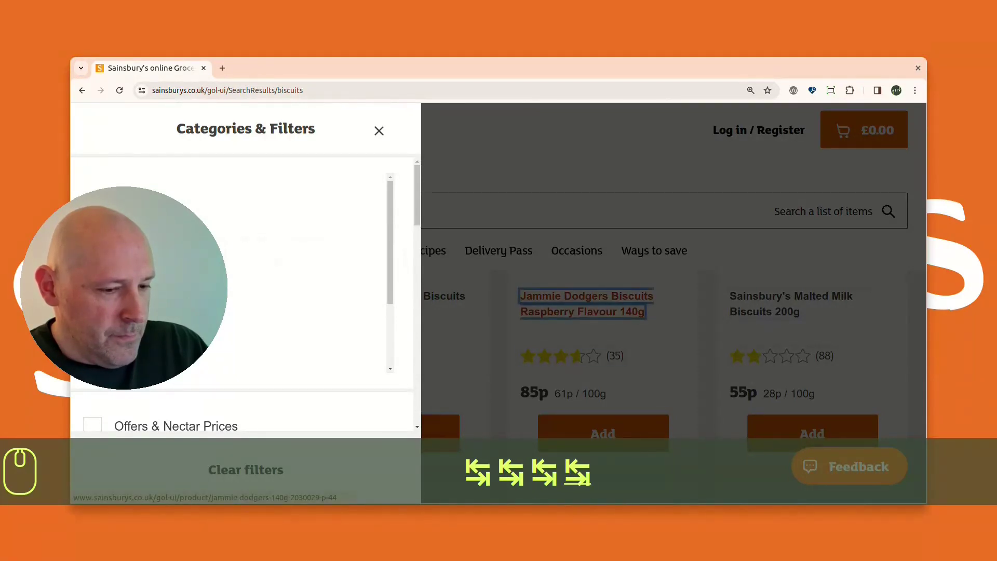
Move keyboard focus from Jammie Dodgers past McVitie's Milk Chocolate Digestives to the Add control of Cadbury Animals Chocolate Biscuits.
{"action": "key", "text": "Tab"}
{"action": "key", "text": "Tab"}
{"action": "key", "text": "Tab"}
{"action": "key", "text": "Tab"}
{"action": "key", "text": "Tab"}
{"action": "key", "text": "Tab"}
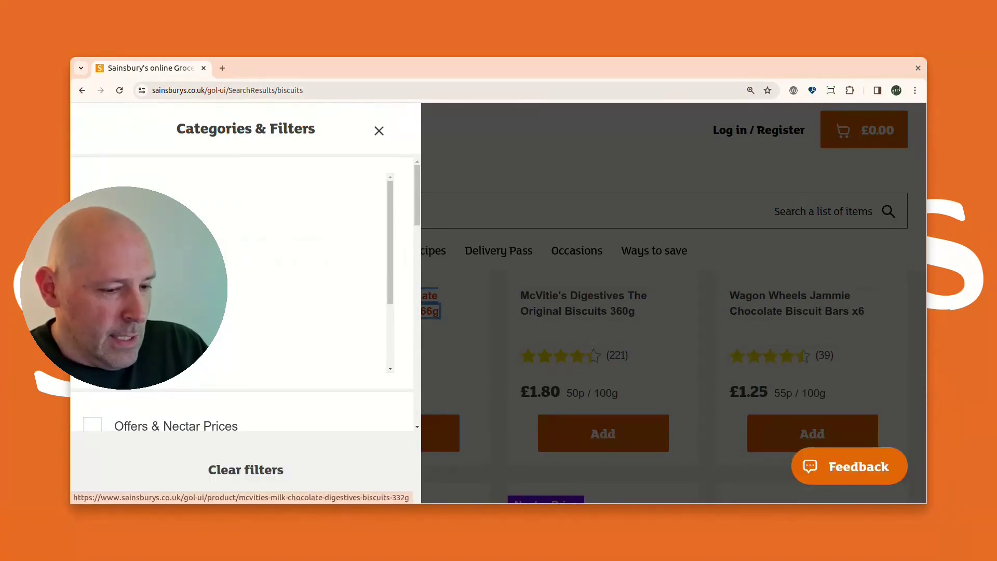
{"action": "key", "text": "Tab"}
{"action": "key", "text": "Tab"}
{"action": "key", "text": "Tab"}
{"action": "key", "text": "Tab"}
{"action": "key", "text": "Tab"}
{"action": "key", "text": "Tab"}
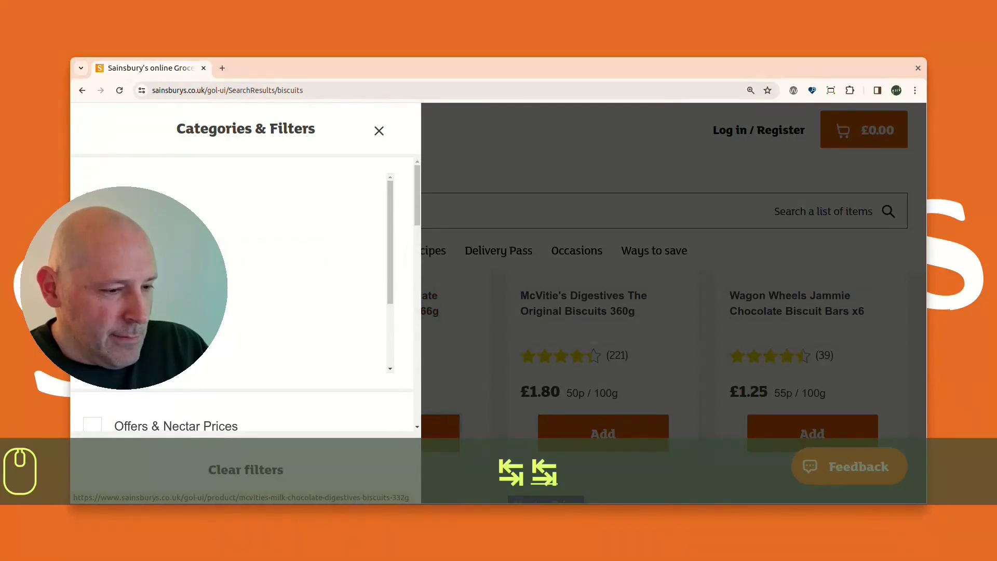
{"action": "key", "text": "Tab"}
{"action": "key", "text": "Tab"}
{"action": "key", "text": "Tab"}
{"action": "key", "text": "Tab"}
{"action": "key", "text": "Tab"}
{"action": "key", "text": "Tab"}
{"action": "key", "text": "Tab"}
{"action": "key", "text": "Tab"}
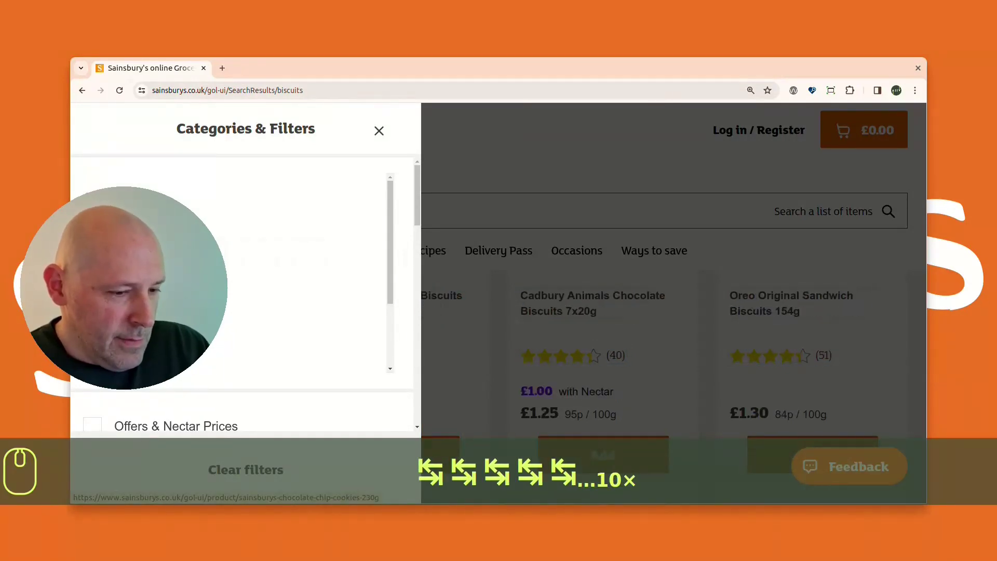
{"action": "key", "text": "Tab"}
{"action": "key", "text": "Tab"}
{"action": "key", "text": "Tab"}
{"action": "key", "text": "Tab"}
{"action": "key", "text": "Tab"}
{"action": "key", "text": "Tab"}
{"action": "key", "text": "Tab"}
{"action": "key", "text": "Tab"}
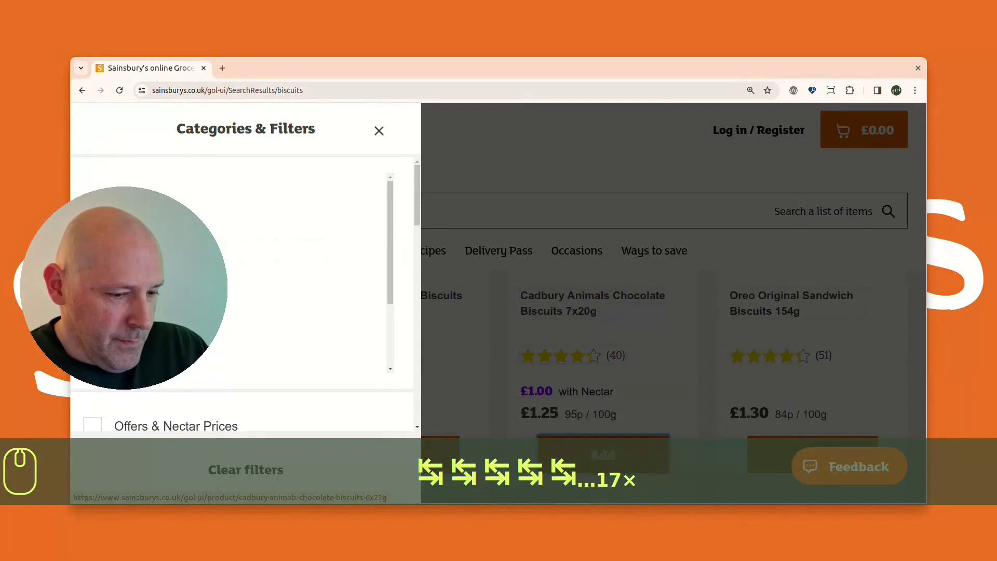
Move keyboard focus through the following biscuit results to the Maryland Minis Cookies Double Choc link behind the panel.
{"action": "key", "text": "Tab"}
{"action": "key", "text": "Tab"}
{"action": "key", "text": "Tab"}
{"action": "key", "text": "Tab"}
{"action": "key", "text": "Tab"}
{"action": "key", "text": "Tab"}
{"action": "key", "text": "Tab"}
{"action": "key", "text": "Tab"}
{"action": "key", "text": "Tab"}
{"action": "key", "text": "Tab"}
{"action": "key", "text": "Tab"}
{"action": "key", "text": "Tab"}
{"action": "key", "text": "Tab"}
{"action": "key", "text": "Tab"}
{"action": "key", "text": "Tab"}
{"action": "key", "text": "Tab"}
{"action": "key", "text": "Tab"}
{"action": "key", "text": "Tab"}
{"action": "key", "text": "Tab"}
{"action": "key", "text": "Tab"}
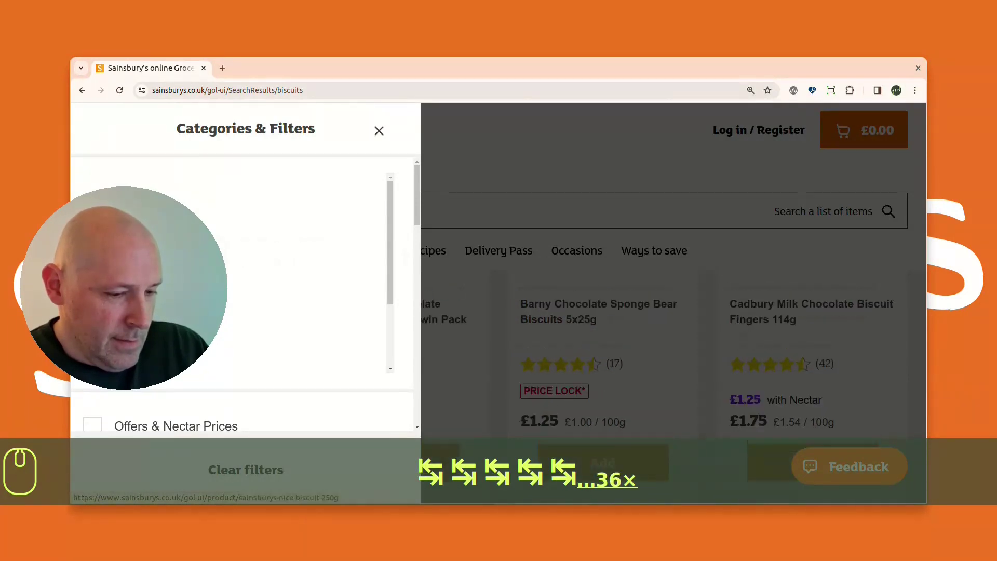
{"action": "key", "text": "Tab"}
{"action": "key", "text": "Tab"}
{"action": "key", "text": "Tab"}
{"action": "key", "text": "Tab"}
{"action": "key", "text": "Tab"}
{"action": "key", "text": "Tab"}
{"action": "key", "text": "Tab"}
{"action": "key", "text": "Tab"}
{"action": "key", "text": "Tab"}
{"action": "key", "text": "Tab"}
{"action": "key", "text": "Tab"}
{"action": "key", "text": "Tab"}
{"action": "key", "text": "Tab"}
{"action": "key", "text": "Tab"}
{"action": "key", "text": "Tab"}
{"action": "key", "text": "Tab"}
{"action": "key", "text": "Tab"}
{"action": "key", "text": "Tab"}
{"action": "key", "text": "Tab"}
{"action": "key", "text": "Tab"}
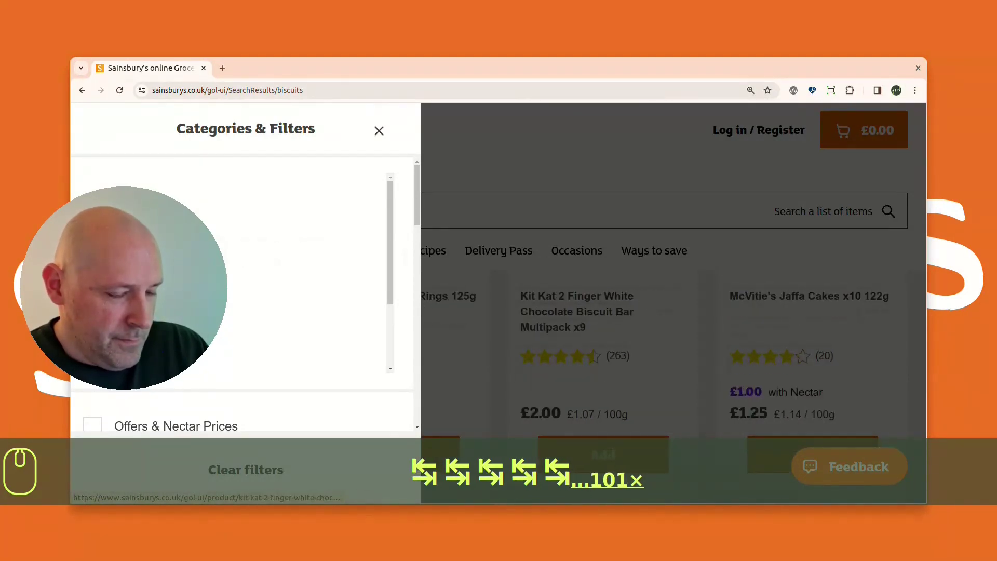
{"action": "key", "text": "Tab"}
{"action": "key", "text": "Tab"}
{"action": "key", "text": "Tab"}
{"action": "key", "text": "Tab"}
{"action": "key", "text": "Tab"}
{"action": "key", "text": "Tab"}
{"action": "key", "text": "Tab"}
{"action": "key", "text": "Tab"}
{"action": "key", "text": "Tab"}
{"action": "key", "text": "Tab"}
{"action": "key", "text": "Tab"}
{"action": "key", "text": "Tab"}
{"action": "key", "text": "Tab"}
{"action": "key", "text": "Tab"}
{"action": "key", "text": "Tab"}
{"action": "key", "text": "Tab"}
{"action": "key", "text": "Tab"}
{"action": "key", "text": "Tab"}
{"action": "key", "text": "Tab"}
{"action": "key", "text": "Tab"}
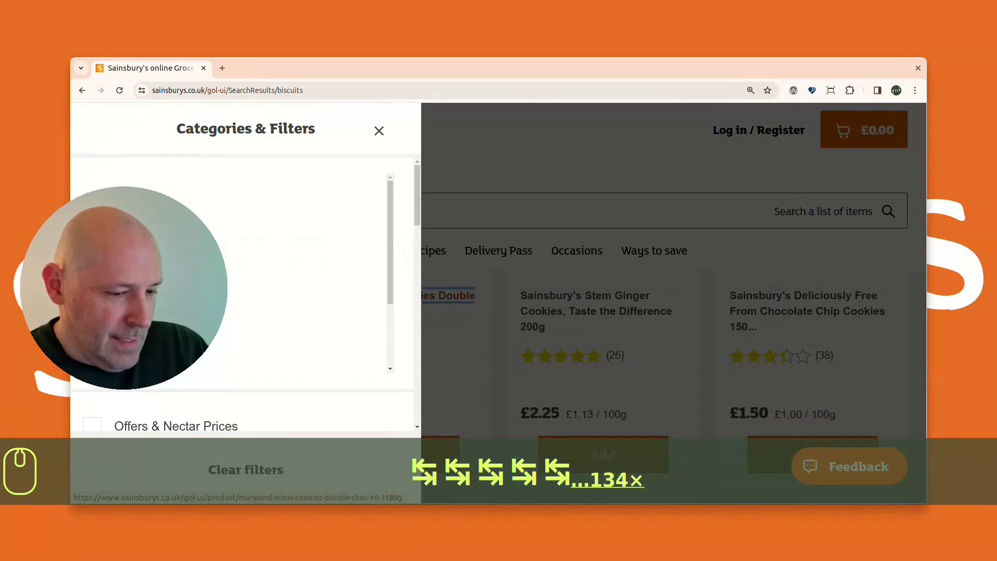
Move keyboard focus past the last product results and the promotional offers to the Terms & Conditions link in the footer.
{"action": "key", "text": "Tab"}
{"action": "key", "text": "Tab"}
{"action": "key", "text": "Tab"}
{"action": "key", "text": "Tab"}
{"action": "key", "text": "Tab"}
{"action": "key", "text": "Tab"}
{"action": "key", "text": "Tab"}
{"action": "key", "text": "Tab"}
{"action": "key", "text": "Tab"}
{"action": "key", "text": "Tab"}
{"action": "key", "text": "Tab"}
{"action": "key", "text": "Tab"}
{"action": "key", "text": "Tab"}
{"action": "key", "text": "Tab"}
{"action": "key", "text": "Tab"}
{"action": "key", "text": "Tab"}
{"action": "key", "text": "Tab"}
{"action": "key", "text": "Tab"}
{"action": "key", "text": "Tab"}
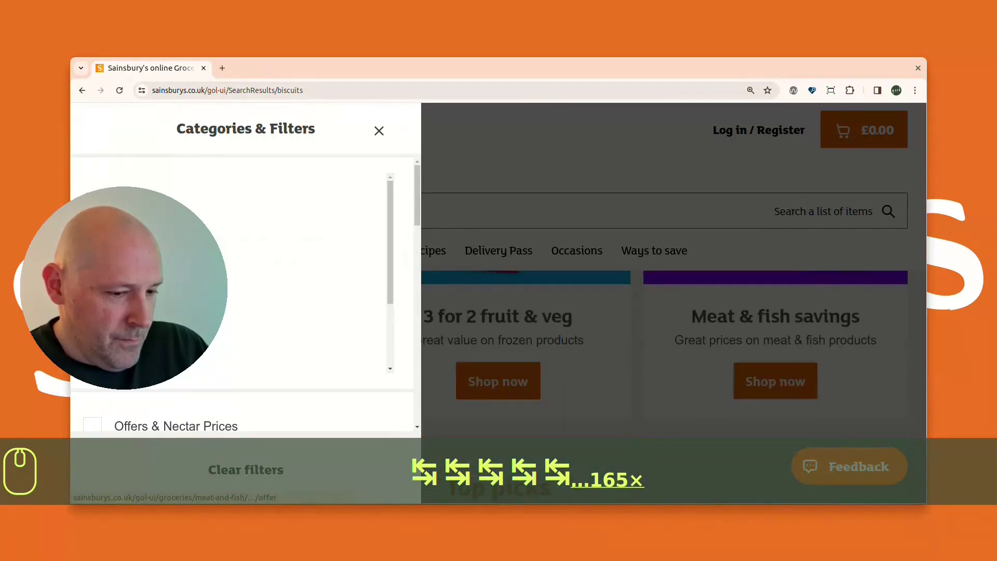
{"action": "key", "text": "Tab"}
{"action": "key", "text": "Tab"}
{"action": "key", "text": "Tab"}
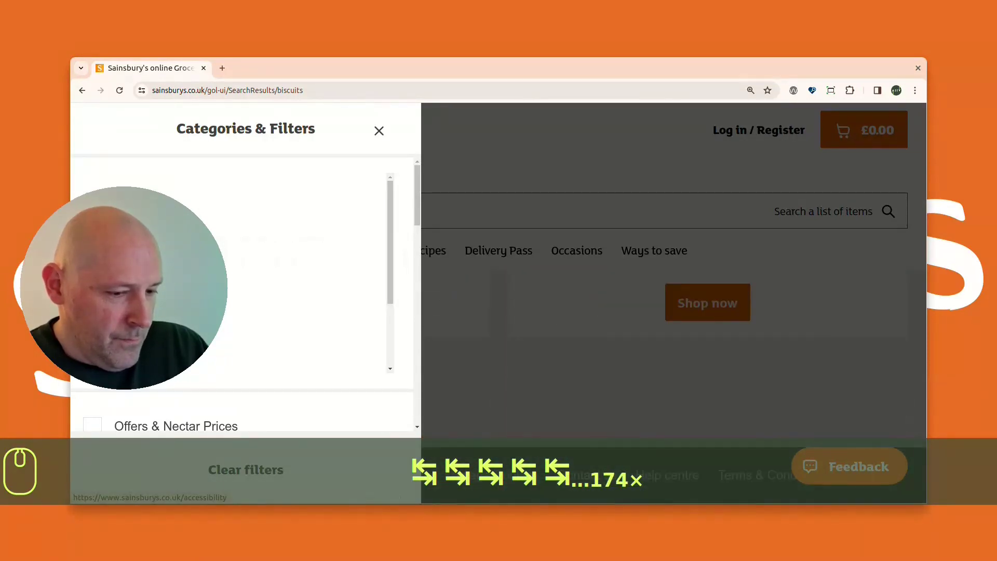
{"action": "key", "text": "Tab"}
{"action": "key", "text": "Tab"}
{"action": "key", "text": "Tab"}
{"action": "key", "text": "Tab"}
{"action": "key", "text": "Tab"}
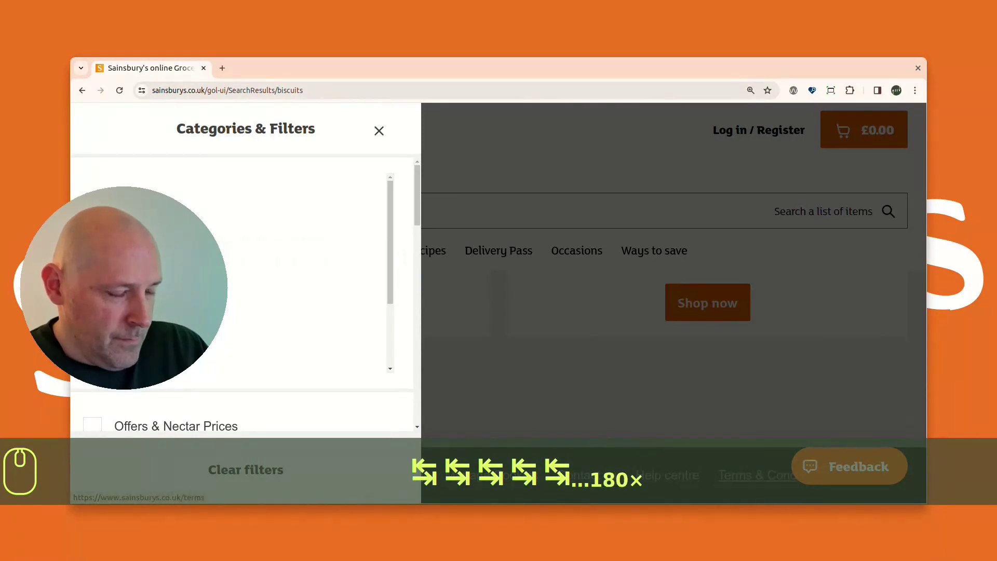
Move keyboard focus from the footer onward to the close control of the Categories & Filters panel.
{"action": "key", "text": "Tab"}
{"action": "key", "text": "Tab"}
{"action": "key", "text": "Tab"}
{"action": "key", "text": "Tab"}
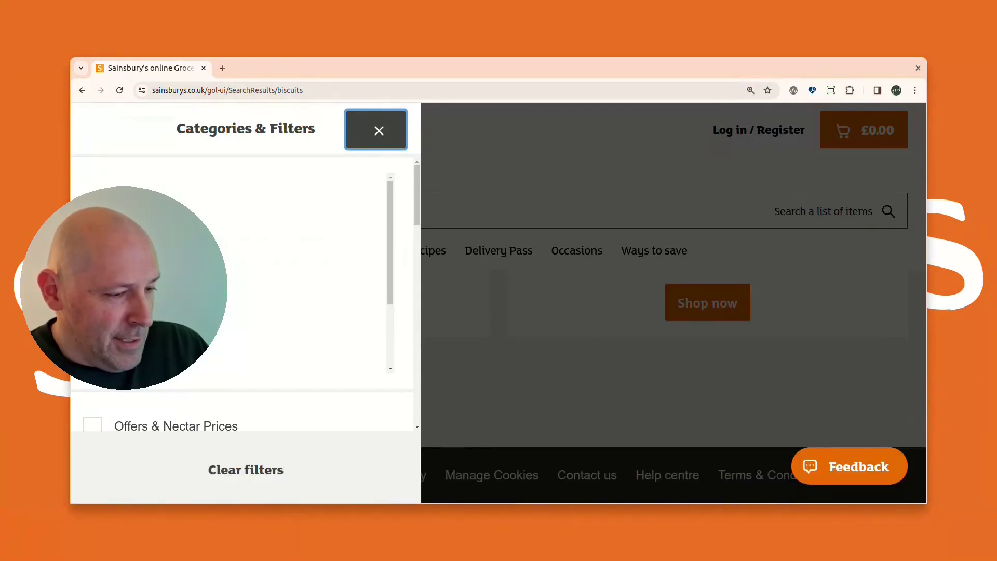
Move keyboard focus from the close control through the category links inside the Categories & Filters panel.
{"action": "key", "text": "Tab"}
{"action": "key", "text": "Tab"}
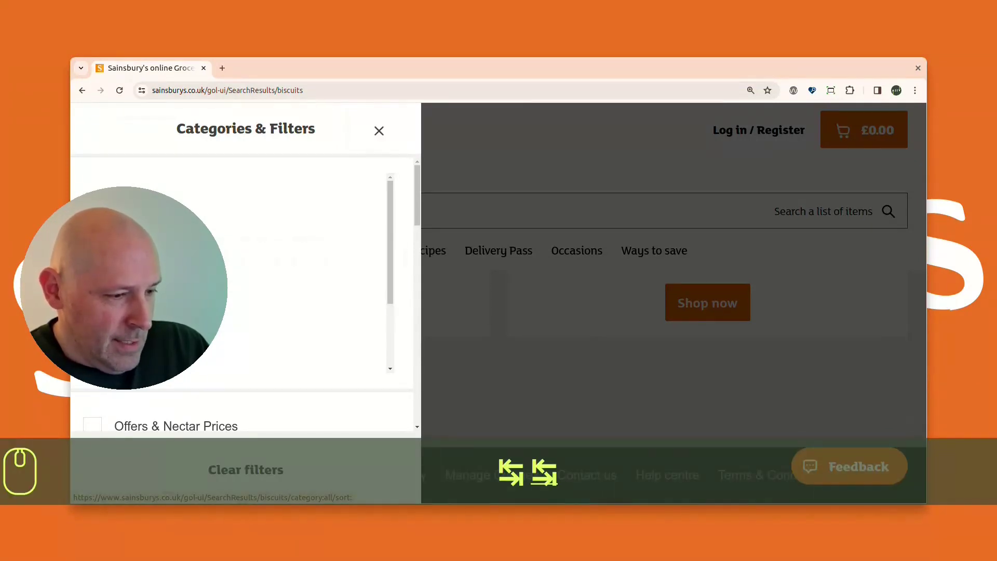
{"action": "key", "text": "Tab"}
{"action": "key", "text": "Tab"}
{"action": "key", "text": "Tab"}
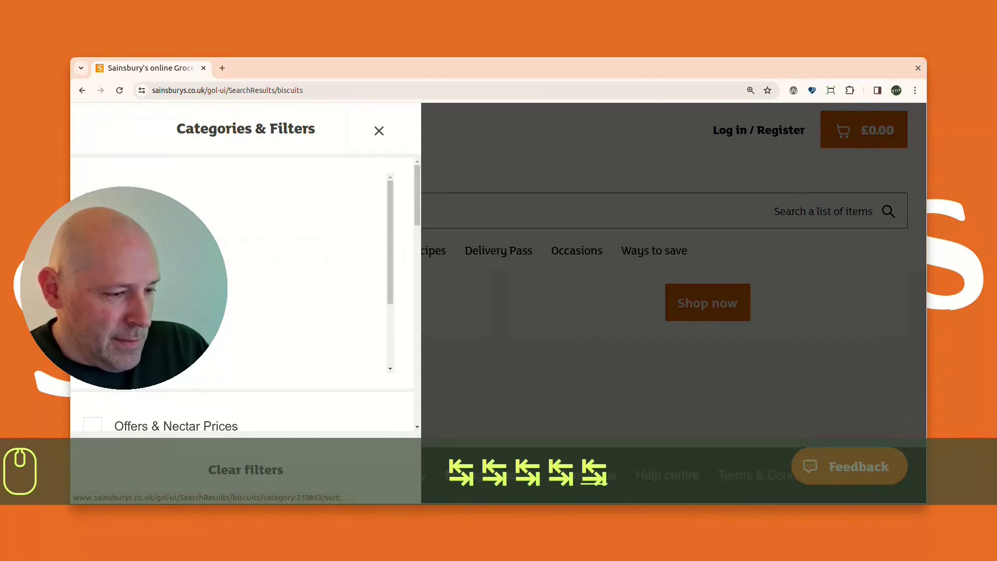
{"action": "key", "text": "Tab"}
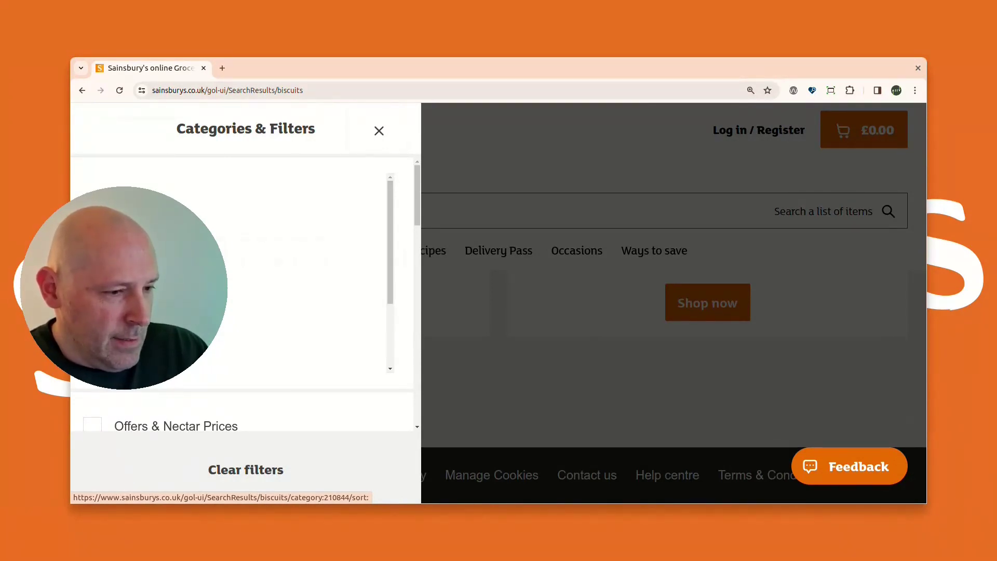
Return keyboard focus to the close control of the Categories & Filters panel and close the panel.
{"action": "key", "text": "shift+Tab"}
{"action": "key", "text": "shift+Tab"}
{"action": "key", "text": "shift+Tab"}
{"action": "key", "text": "shift+Tab"}
{"action": "key", "text": "shift+Tab"}
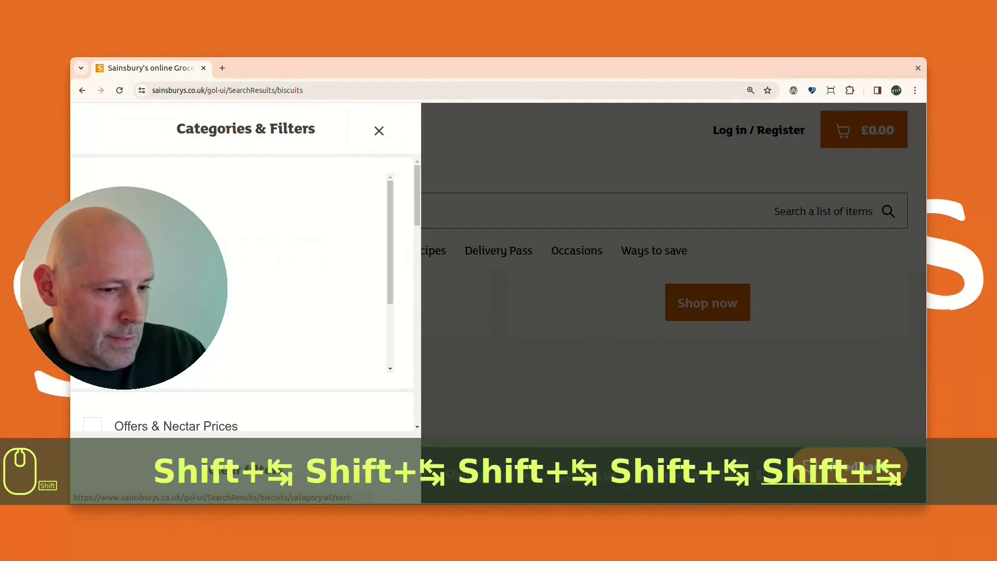
{"action": "key", "text": "shift+Tab"}
{"action": "key", "text": "Return"}
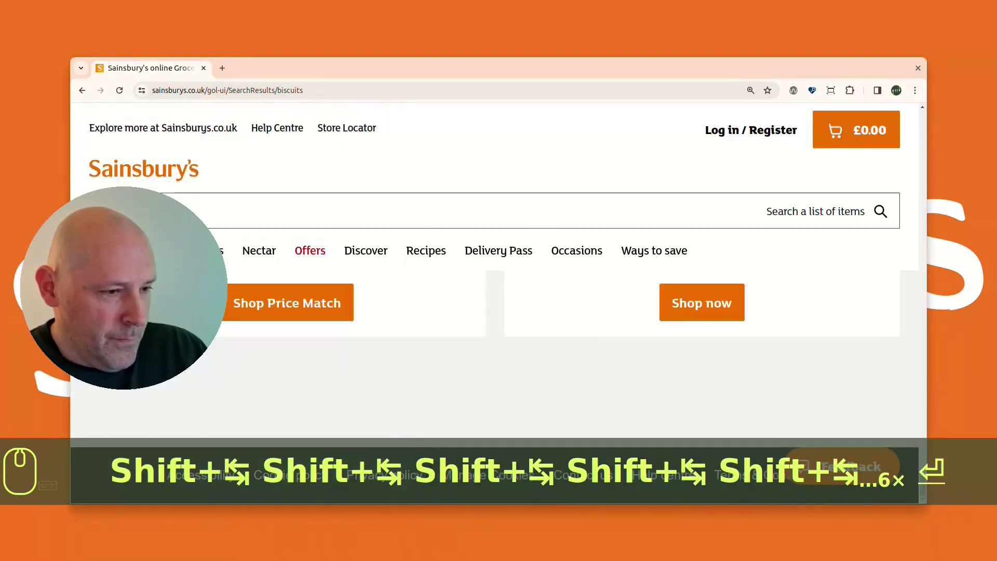
Move keyboard focus from the Skip to content link through the header links to the basket control.
{"action": "key", "text": "Tab"}
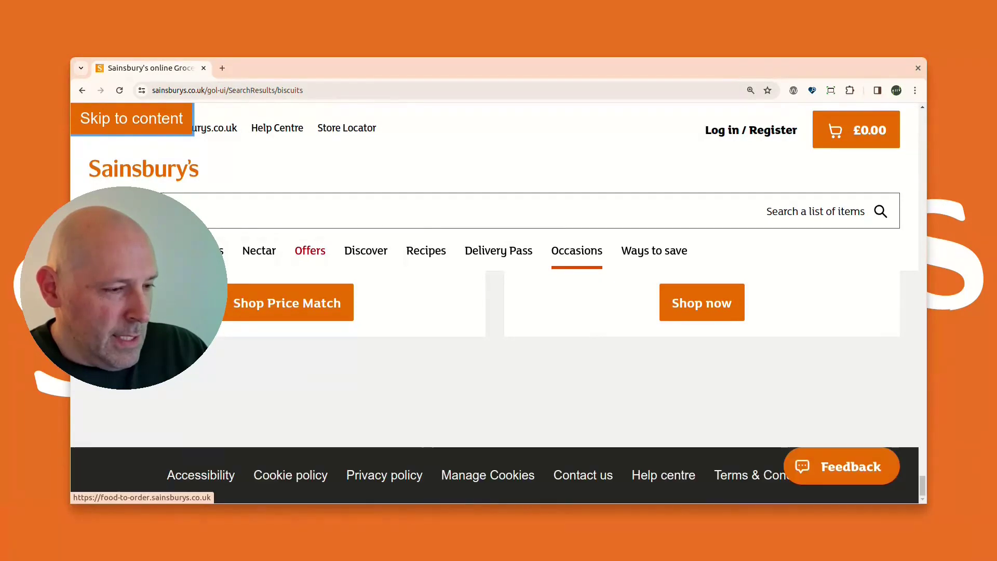
{"action": "key", "text": "Tab"}
{"action": "key", "text": "Tab"}
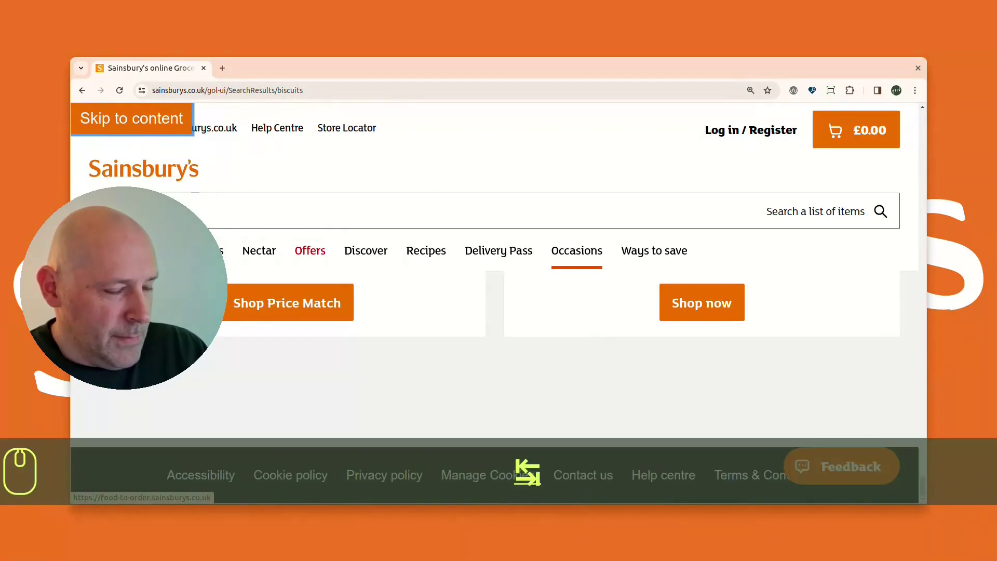
{"action": "key", "text": "Tab"}
{"action": "key", "text": "Tab"}
{"action": "key", "text": "Tab"}
{"action": "key", "text": "Tab"}
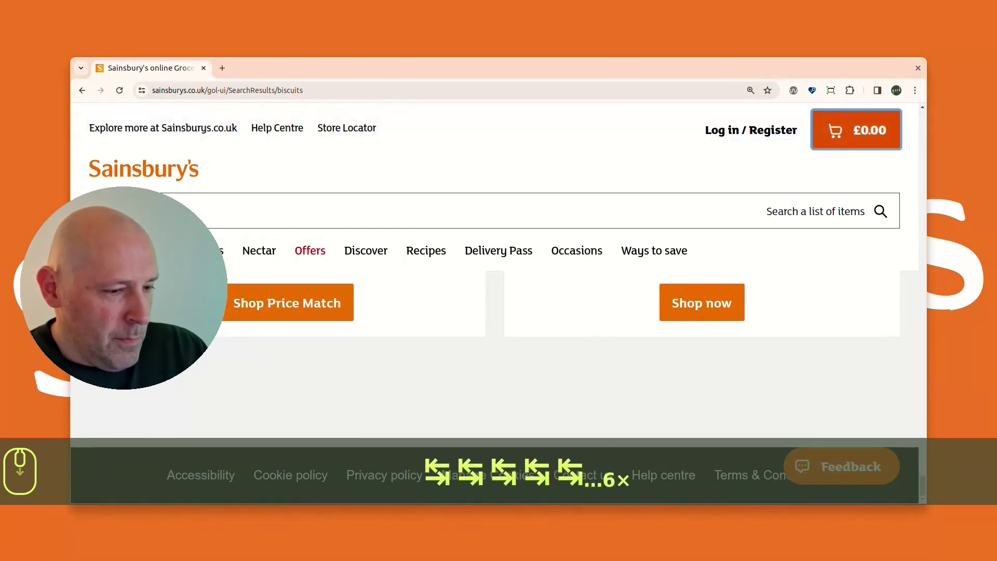
Examine the end of the biscuit results, including the last products, feedback section, pagination and promotional offers.
{"action": "scroll", "coordinate": [493, 364], "scroll_direction": "up", "scroll_amount": 5}
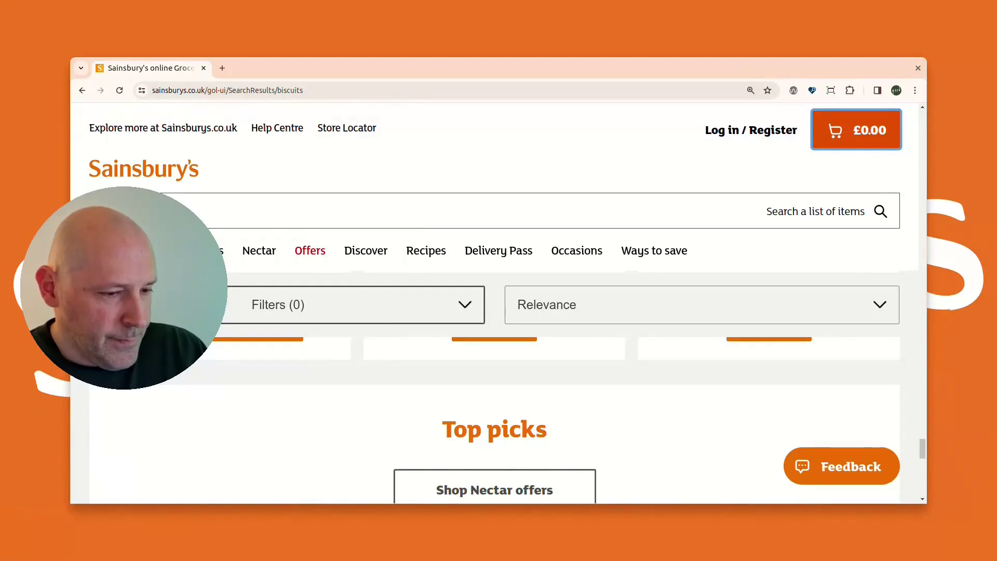
{"action": "scroll", "coordinate": [493, 364], "scroll_direction": "down", "scroll_amount": 1}
{"action": "scroll", "coordinate": [493, 364], "scroll_direction": "down", "scroll_amount": 3}
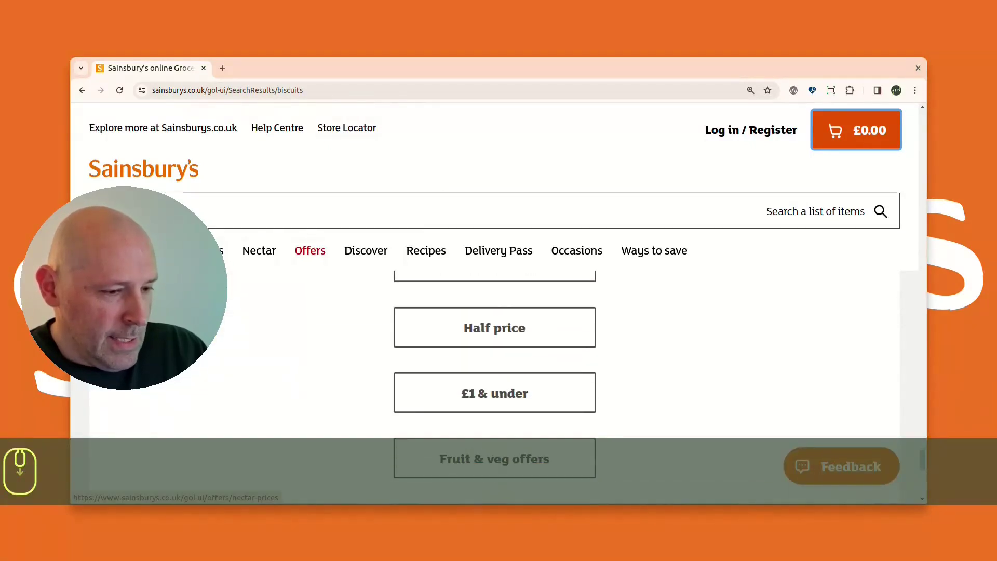
{"action": "scroll", "coordinate": [493, 363], "scroll_direction": "up", "scroll_amount": 5}
{"action": "scroll", "coordinate": [493, 364], "scroll_direction": "down", "scroll_amount": 6}
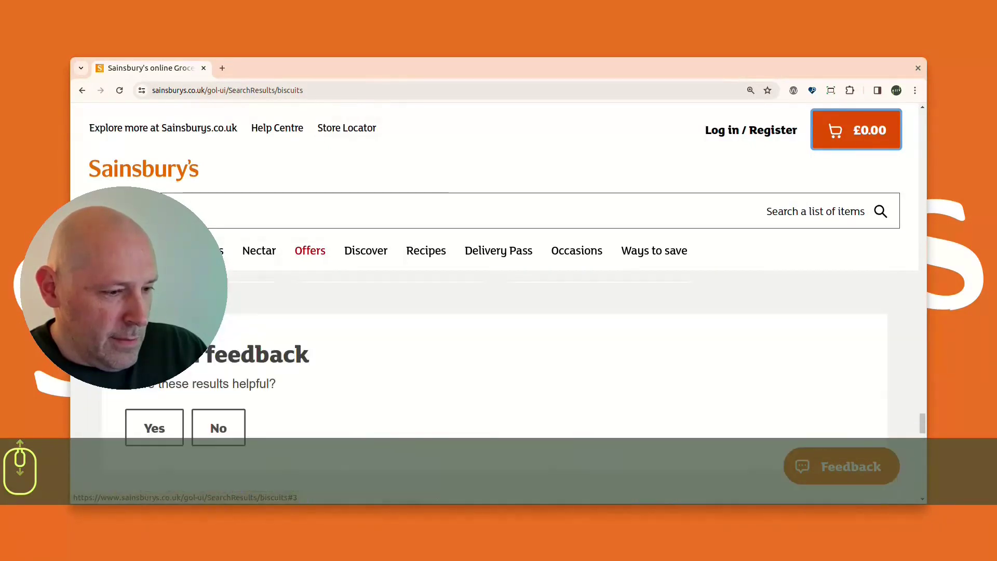
{"action": "scroll", "coordinate": [494, 364], "scroll_direction": "down", "scroll_amount": 5}
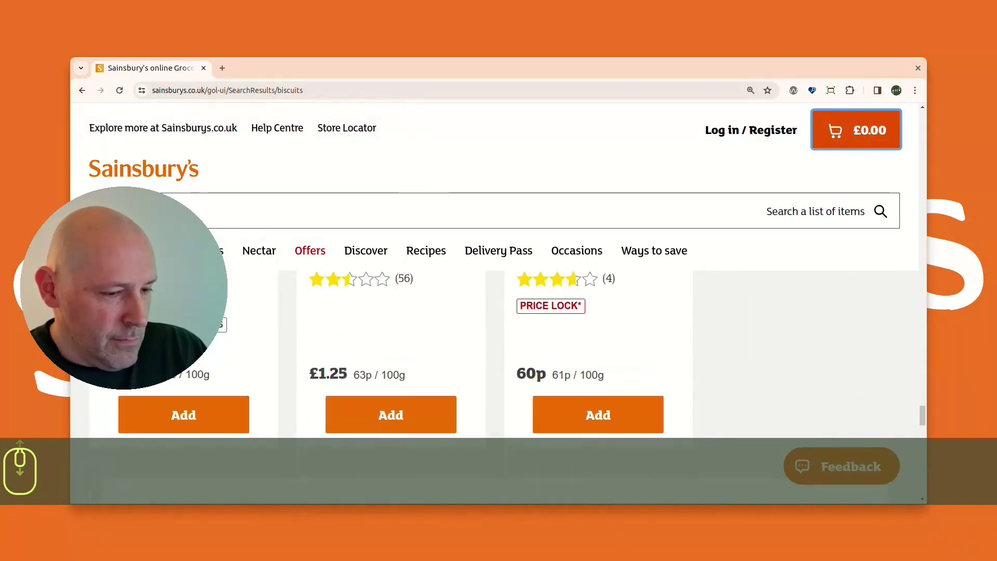
{"action": "scroll", "coordinate": [492, 364], "scroll_direction": "down", "scroll_amount": 10}
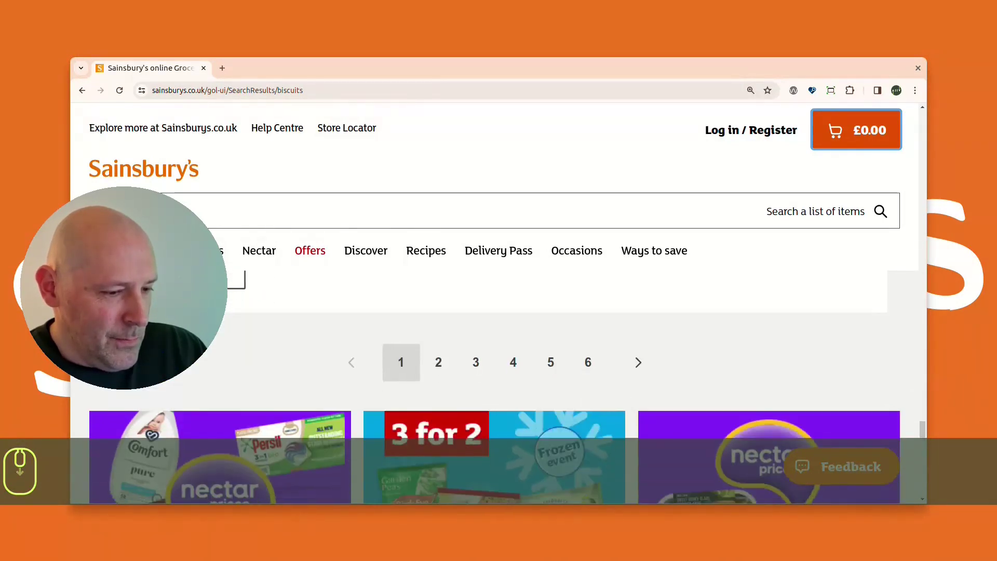
{"action": "scroll", "coordinate": [493, 364], "scroll_direction": "down", "scroll_amount": 3}
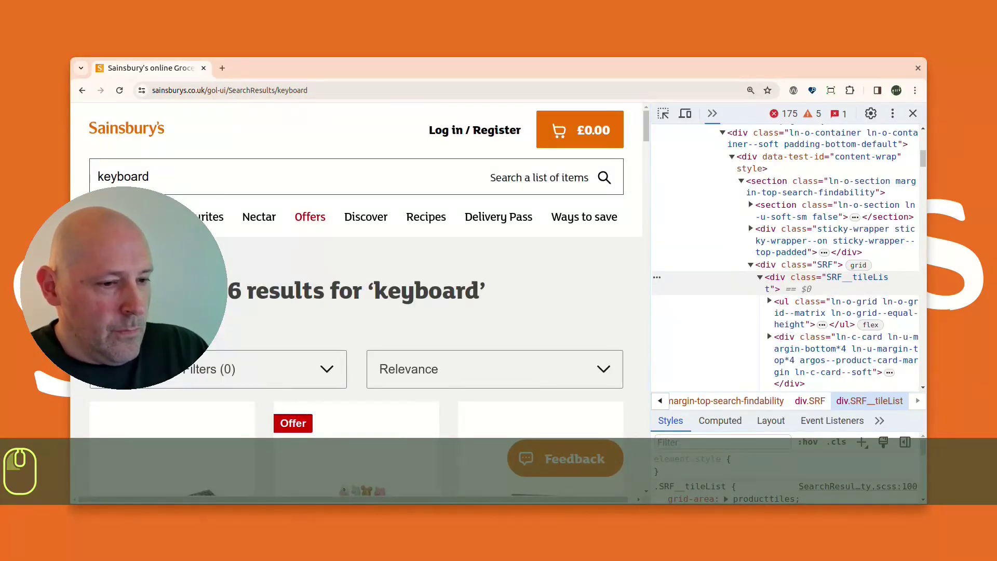
Inspect the markup of the struck-through price of Chad Valley My 1St Animals Keyboard, including its aria-label and role.
{"action": "scroll", "coordinate": [356, 312], "scroll_direction": "down", "scroll_amount": 5}
{"action": "scroll", "coordinate": [356, 312], "scroll_direction": "down", "scroll_amount": 1}
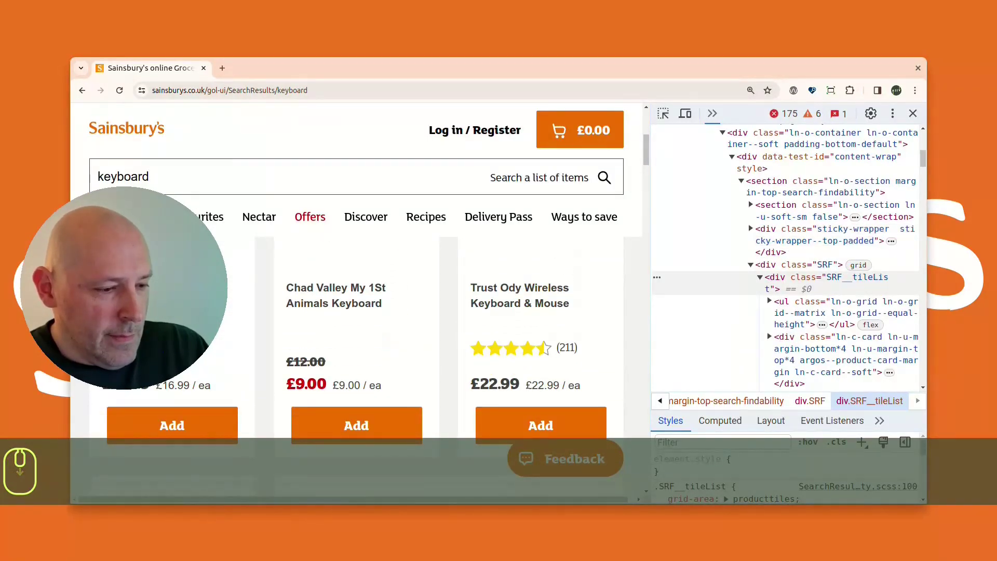
{"action": "key", "text": "ctrl+shift+c"}
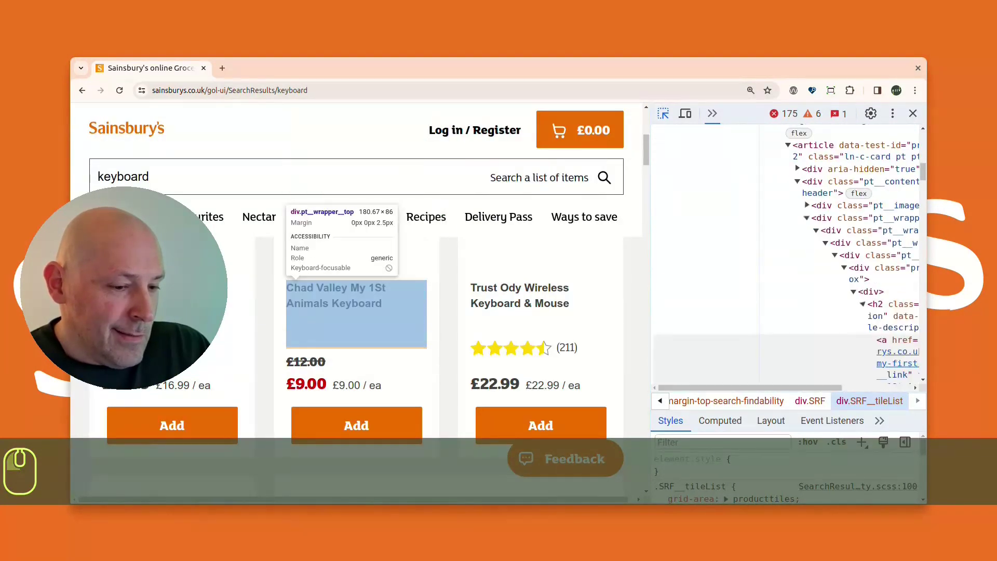
{"action": "left_click", "coordinate": [307, 361]}
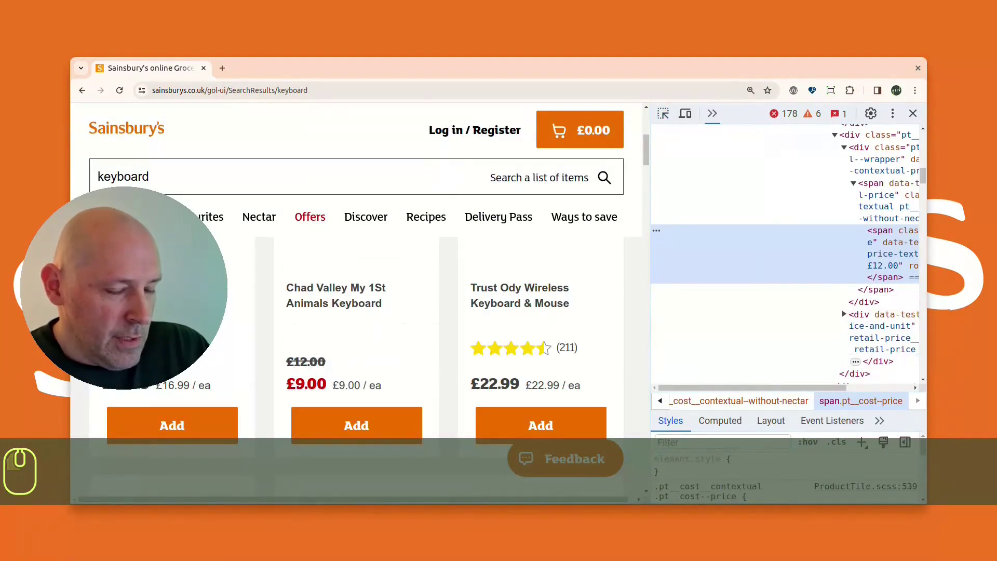
{"action": "scroll", "coordinate": [784, 254], "scroll_direction": "right", "scroll_amount": 3}
{"action": "scroll", "coordinate": [749, 309], "scroll_direction": "right", "scroll_amount": 2}
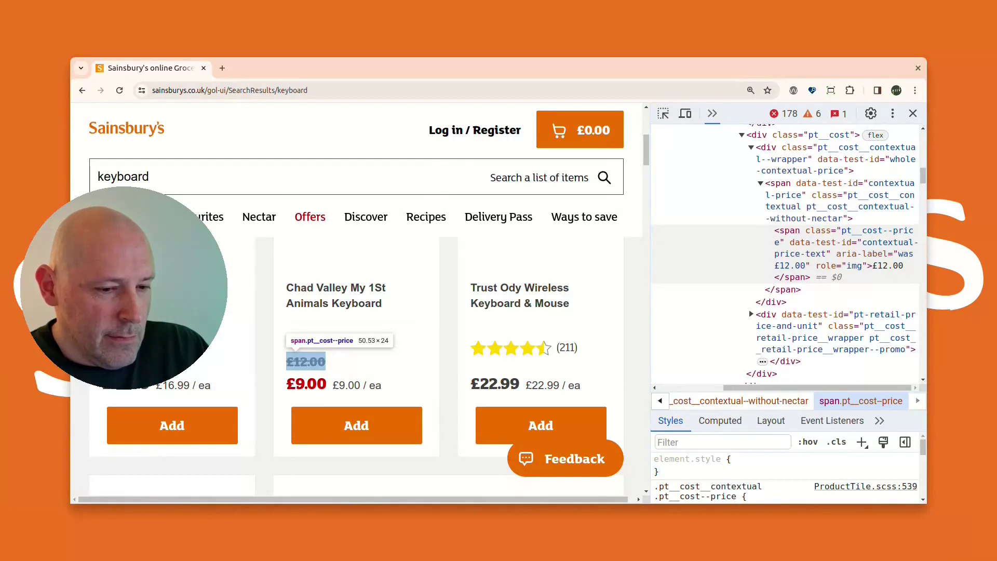
Change the struck-through price's visible text to £22.66 in the markup, leaving its aria-label as is.
{"action": "double_click", "coordinate": [888, 265]}
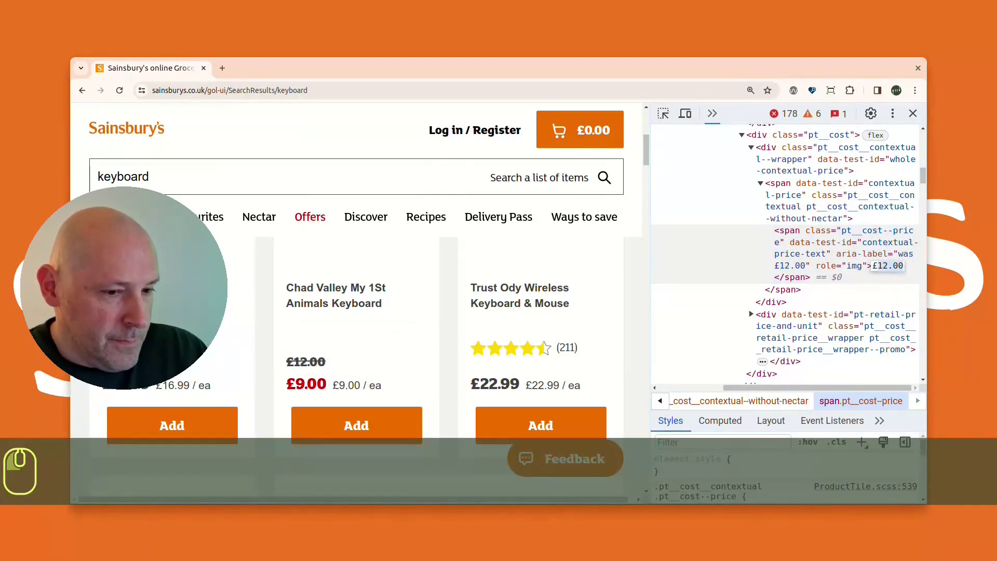
{"action": "type", "text": "22"}
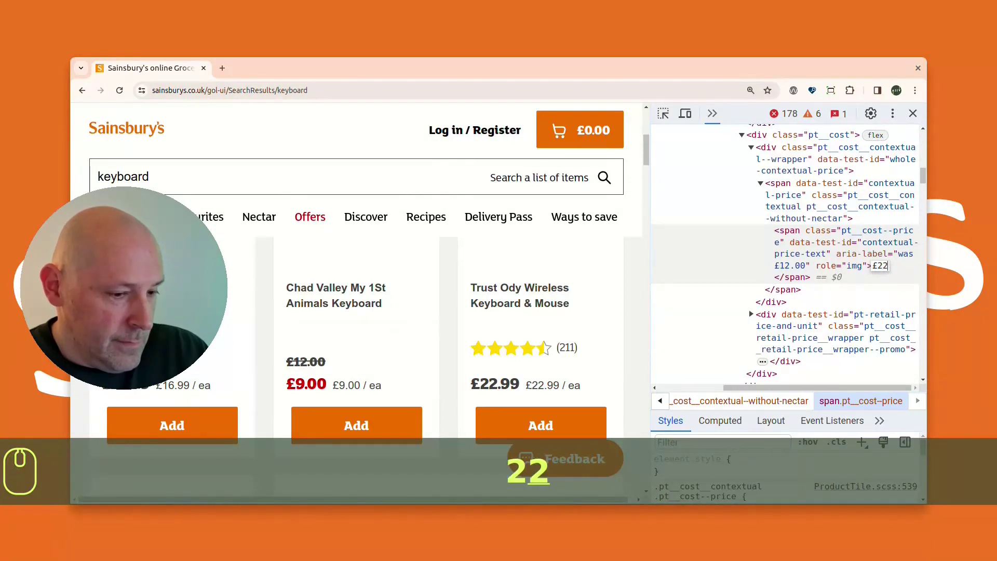
{"action": "type", "text": ".66"}
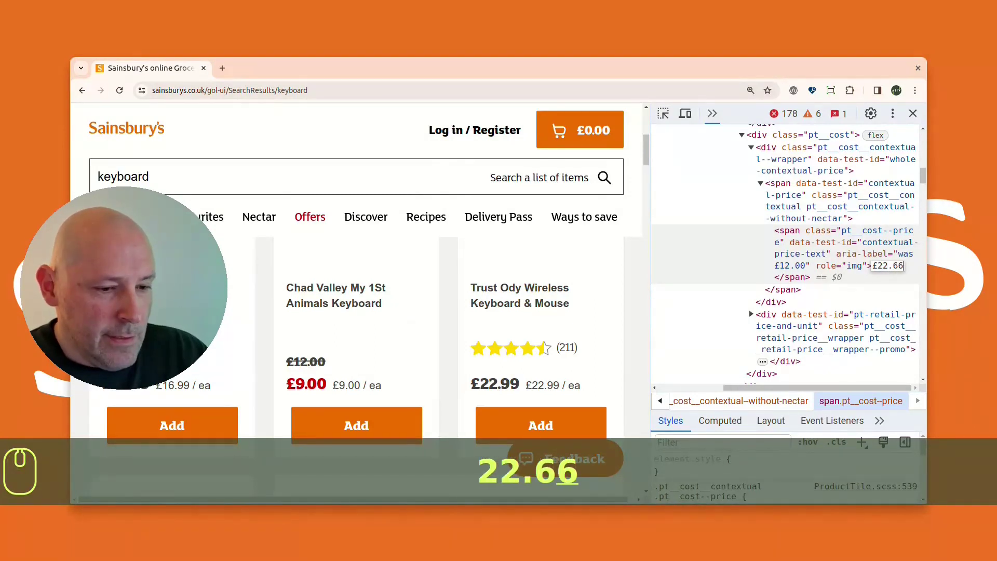
{"action": "key", "text": "Return"}
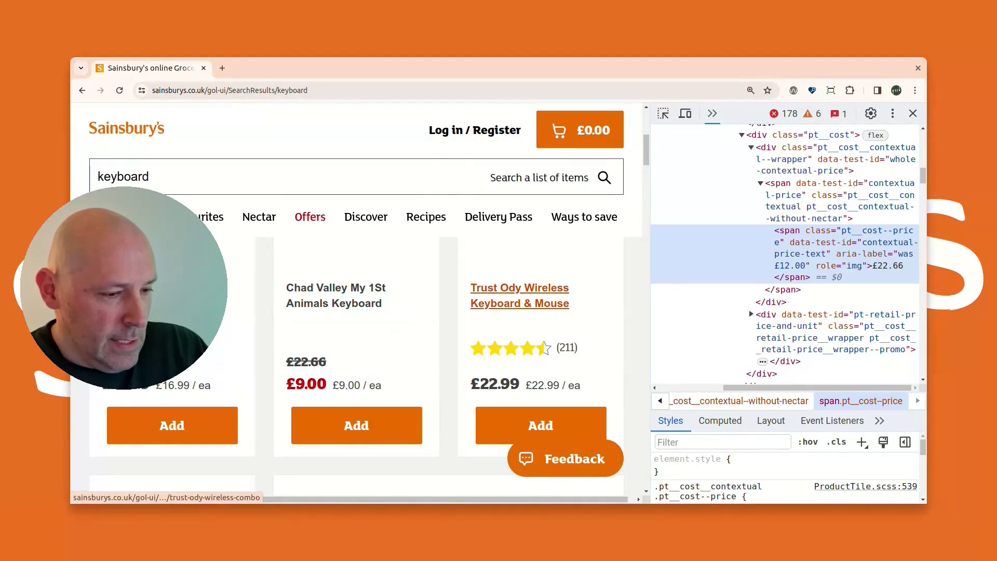
Inspect the markup of the More Details button on the first wireless mouse and keyboard card in the Argos product listing.
{"action": "scroll", "coordinate": [356, 338], "scroll_direction": "down", "scroll_amount": 15}
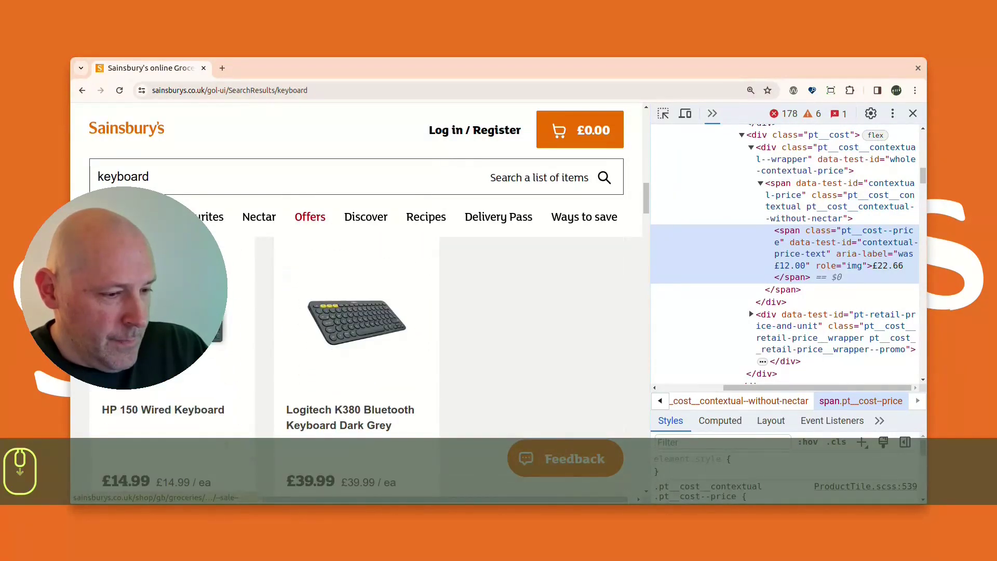
{"action": "scroll", "coordinate": [317, 337], "scroll_direction": "down", "scroll_amount": 5}
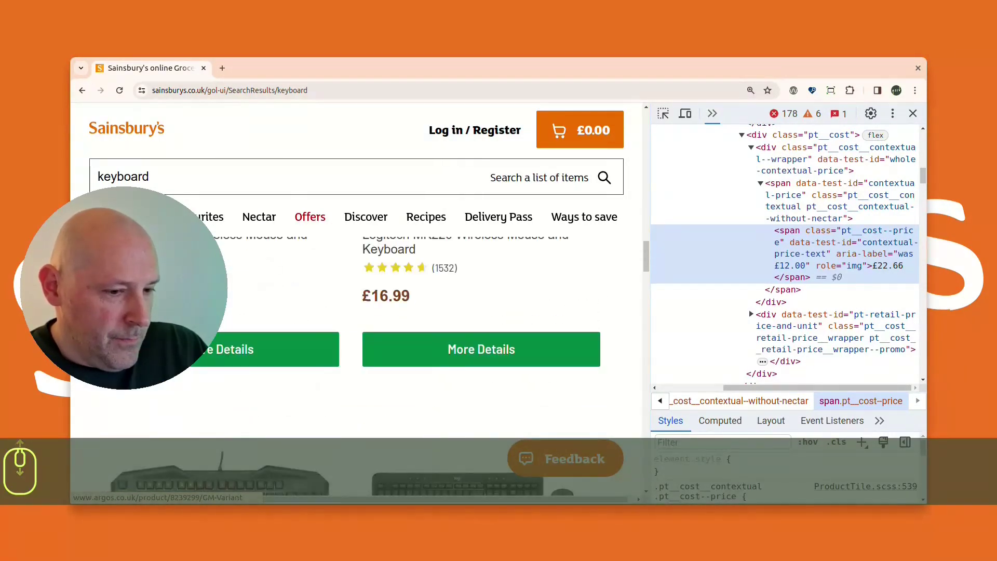
{"action": "right_click", "coordinate": [317, 337]}
{"action": "left_click", "coordinate": [356, 323]}
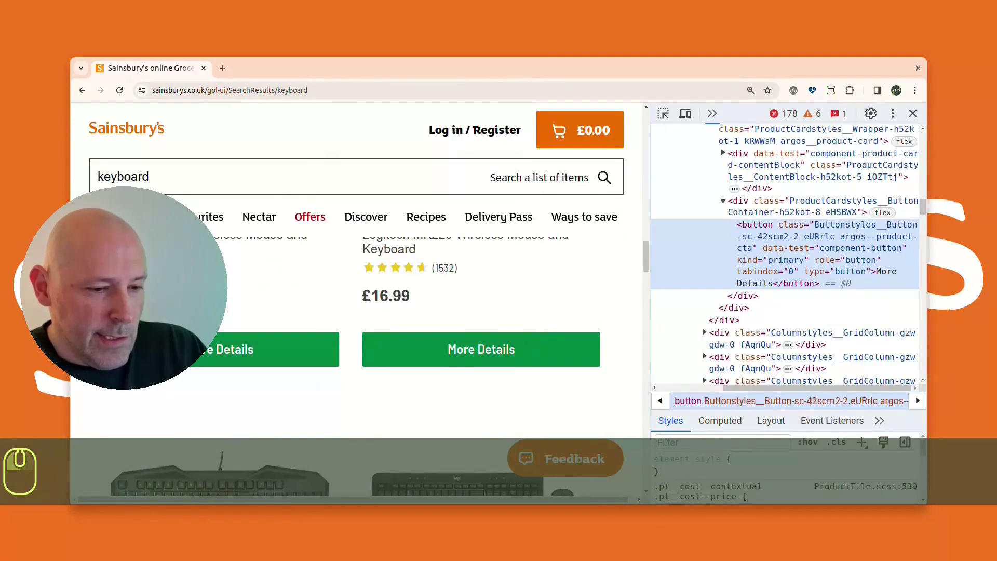